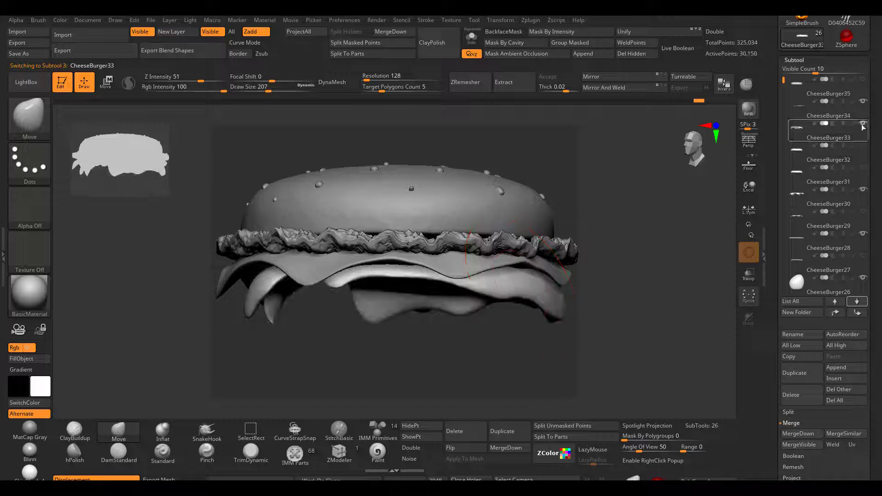
- Hide the CheeseBurger30 subtool, then select the lettuce under the top bun (CheeseBurger28) and hide it
{"action": "left_click", "coordinate": [862, 189]}
{"action": "left_click", "coordinate": [431, 248], "text": "alt"}
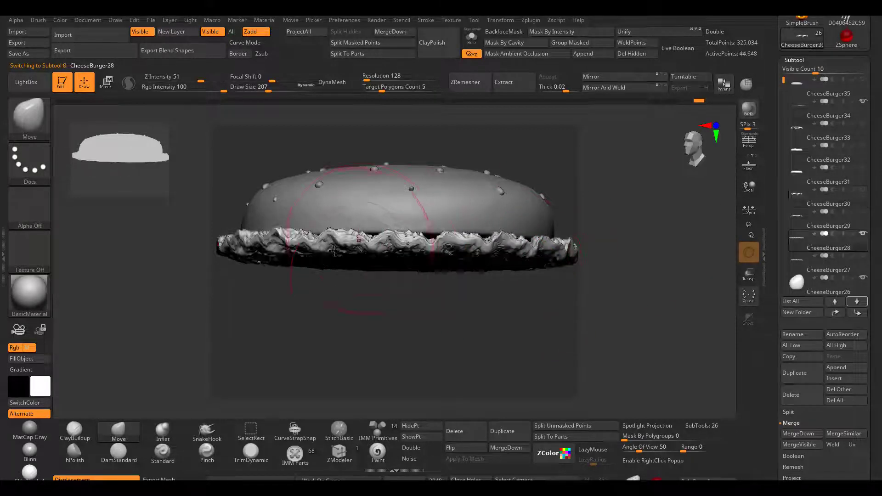
{"action": "left_click", "coordinate": [860, 234]}
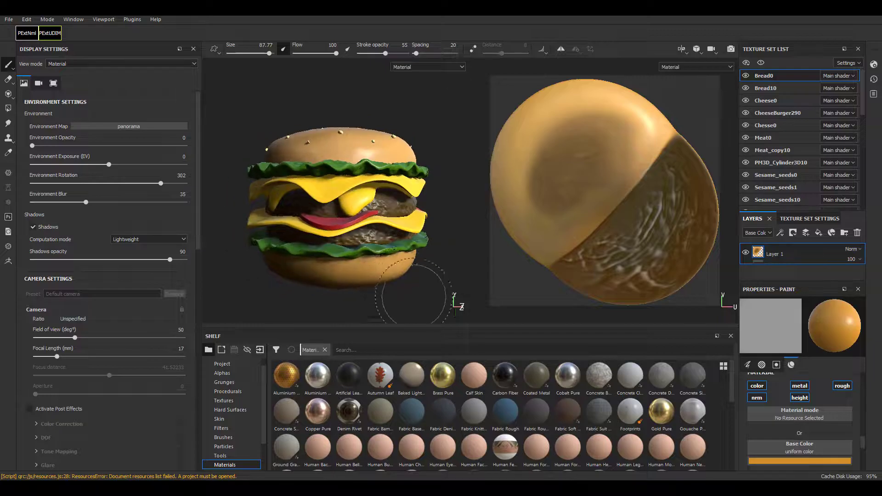
{"action": "left_click", "coordinate": [377, 305], "text": "shift"}
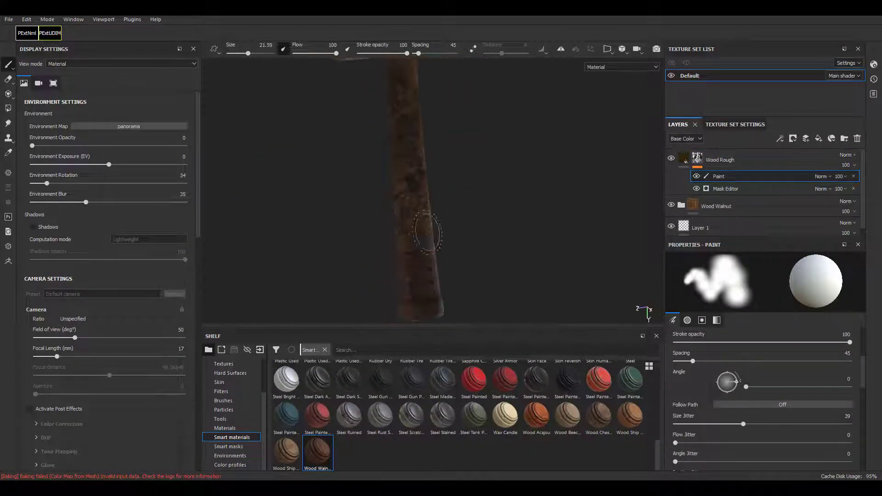
{"action": "left_click_drag", "start_coordinate": [422, 234], "coordinate": [512, 262], "text": "alt"}
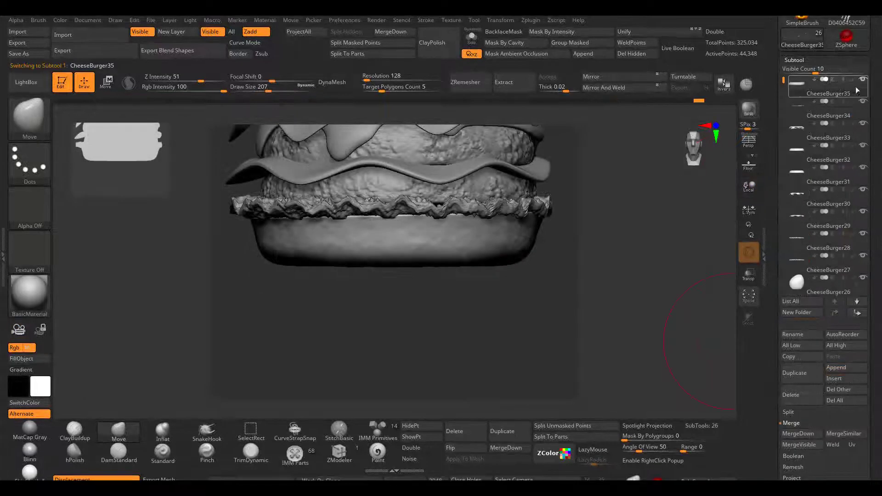
- Peel back the burger from below, selecting and hiding the bottom lettuce, lower patty and cheese layers one by one
{"action": "left_click_drag", "start_coordinate": [464, 289], "coordinate": [466, 216]}
{"action": "left_click", "coordinate": [473, 217], "text": "alt"}
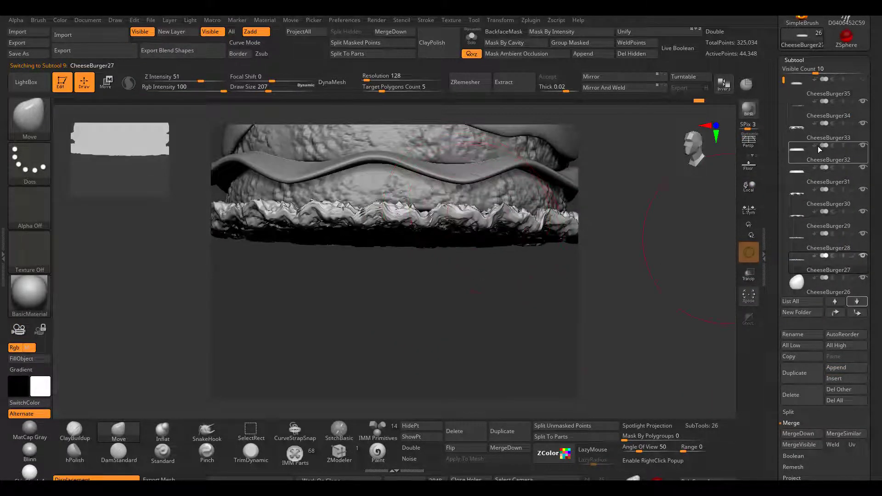
{"action": "left_click", "coordinate": [423, 182], "text": "alt"}
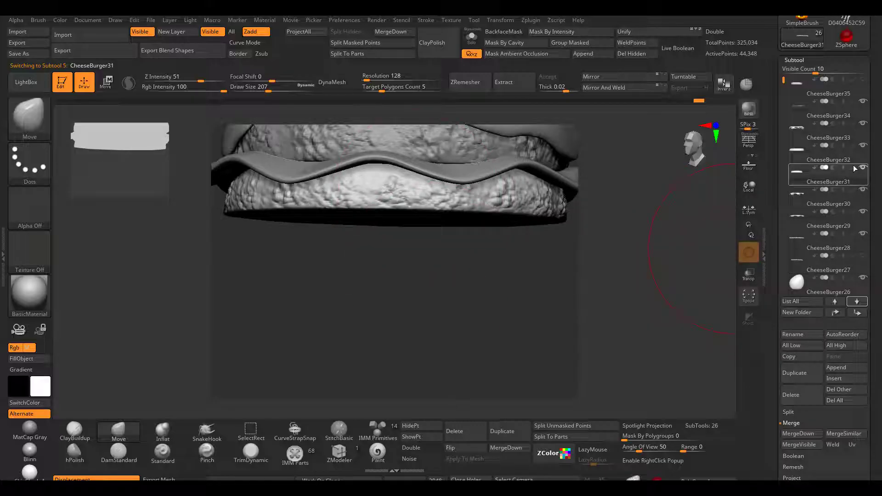
{"action": "left_click", "coordinate": [420, 171], "text": "alt"}
{"action": "left_click", "coordinate": [862, 211]}
{"action": "key", "text": "f"}
{"action": "left_click", "coordinate": [439, 307], "text": "alt"}
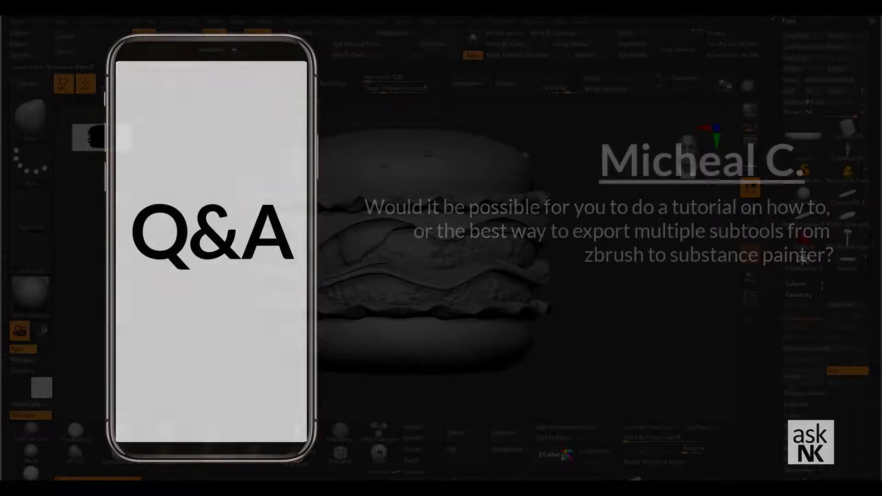
- Turn on the polyframe display and select the lower patty, then the top bun
{"action": "left_click_drag", "start_coordinate": [821, 292], "coordinate": [830, 215]}
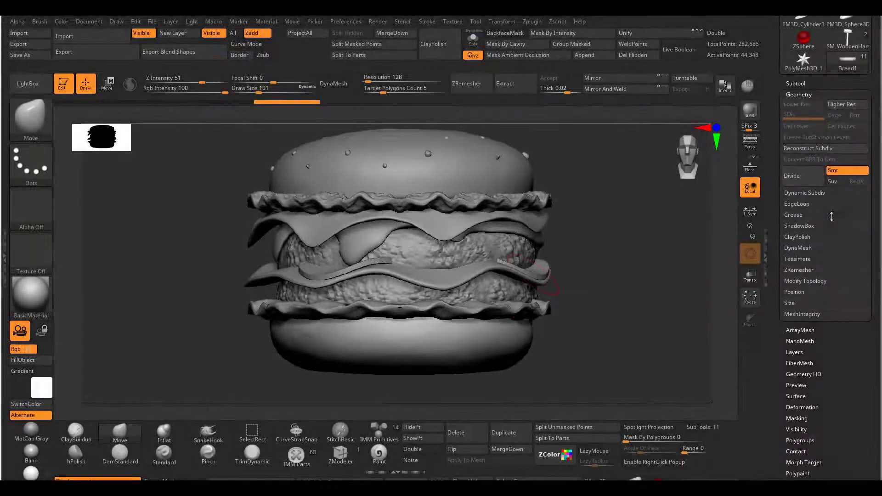
{"action": "left_click_drag", "start_coordinate": [618, 225], "coordinate": [595, 259]}
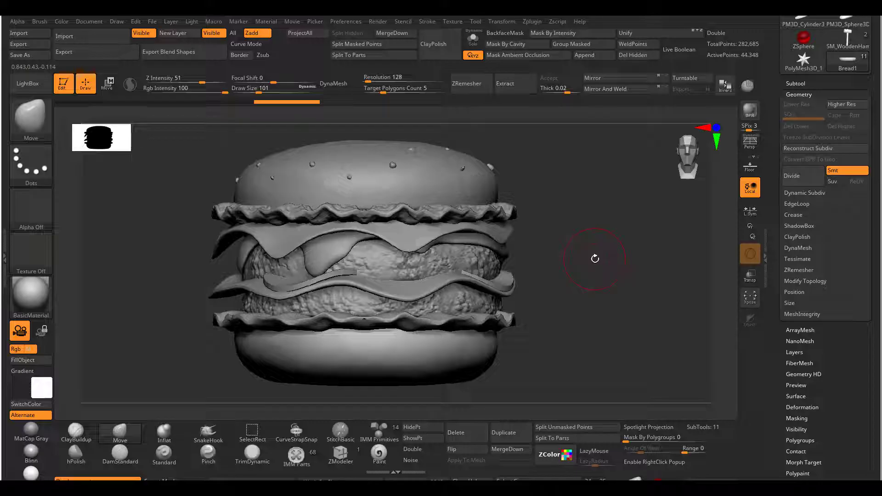
{"action": "mouse_move", "coordinate": [571, 240]}
{"action": "left_mouse_down"}
{"action": "mouse_move", "coordinate": [559, 276]}
{"action": "mouse_move", "coordinate": [553, 262]}
{"action": "mouse_move", "coordinate": [546, 277]}
{"action": "left_mouse_up"}
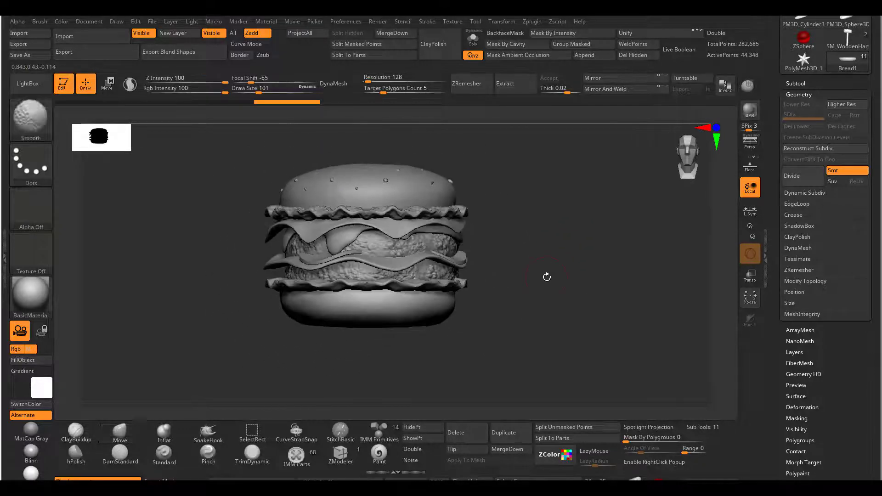
{"action": "left_click", "coordinate": [422, 305]}
{"action": "key", "text": "shift+f"}
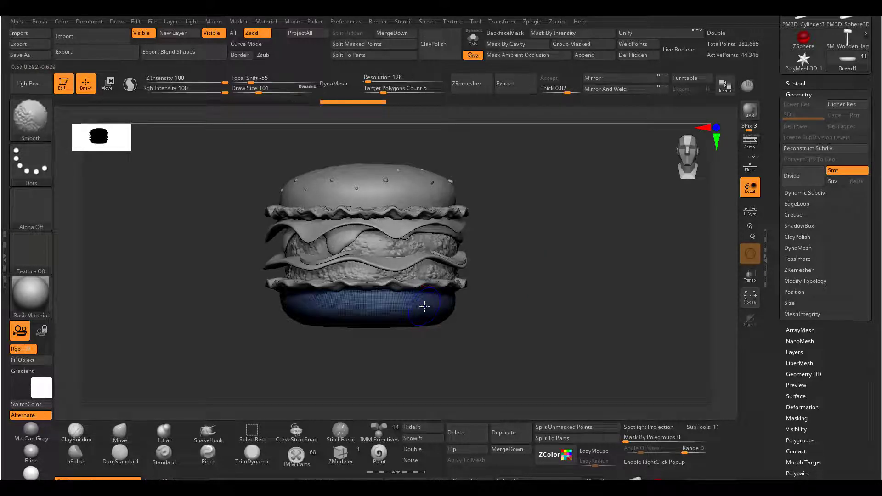
{"action": "left_click", "coordinate": [424, 265], "text": "alt"}
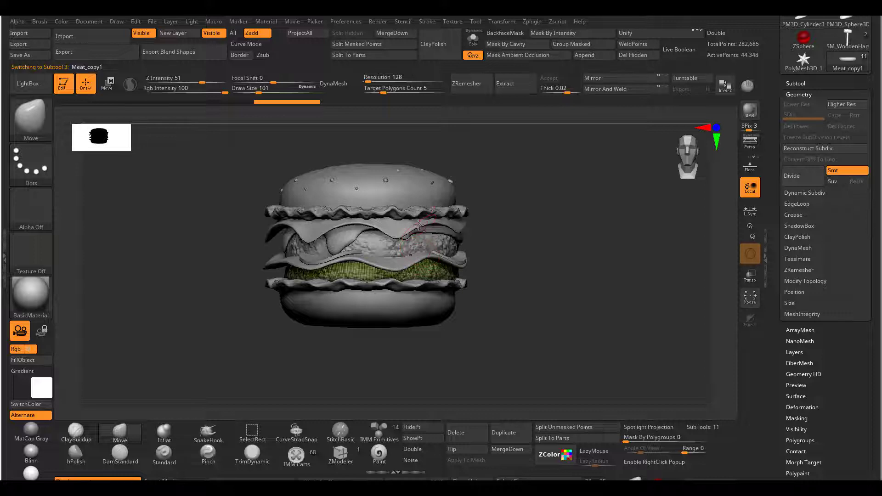
{"action": "left_click", "coordinate": [418, 197], "text": "alt"}
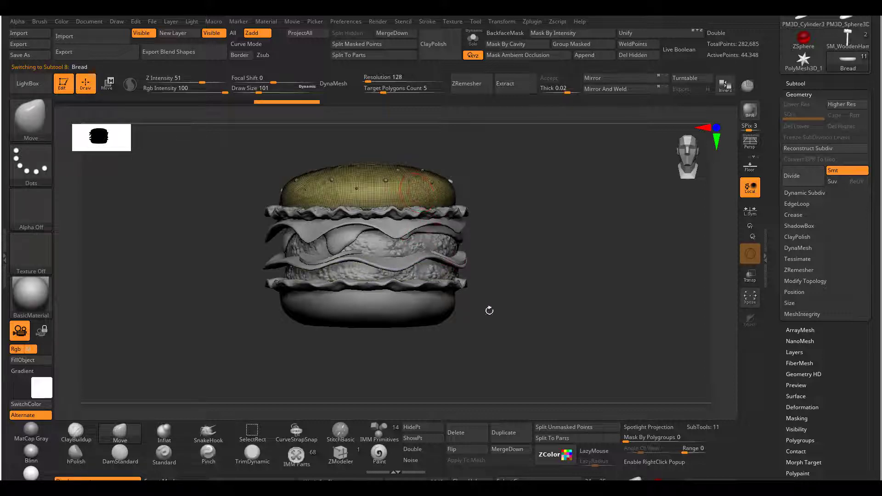
- Expand the subtool list and rename the last subtool, PM3D_Cylinder3D1, as Tomatoes
{"action": "left_click", "coordinate": [795, 83]}
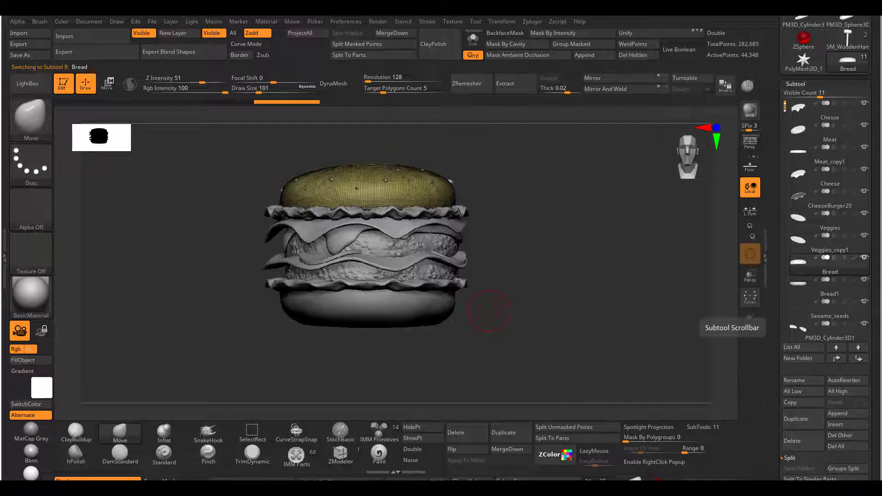
{"action": "mouse_move", "coordinate": [785, 109]}
{"action": "left_mouse_down"}
{"action": "mouse_move", "coordinate": [790, 130]}
{"action": "mouse_move", "coordinate": [791, 112]}
{"action": "left_mouse_up"}
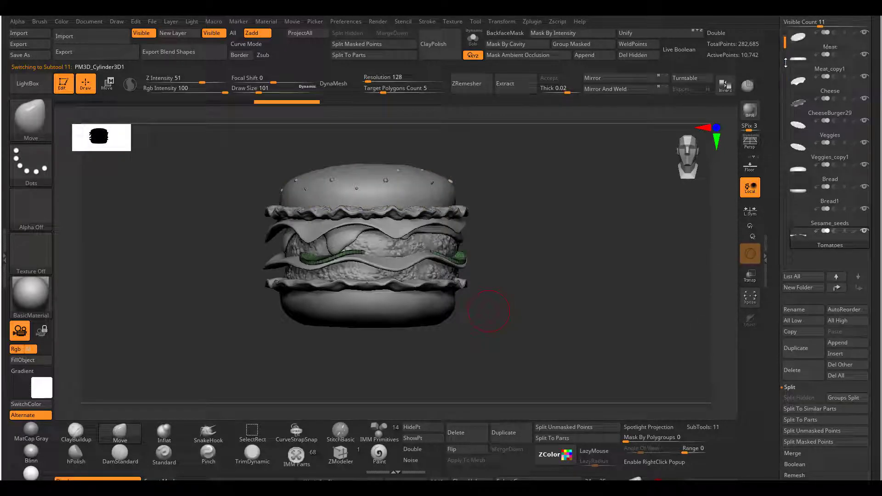
{"action": "mouse_move", "coordinate": [785, 43]}
{"action": "left_mouse_down"}
{"action": "mouse_move", "coordinate": [786, 54]}
{"action": "mouse_move", "coordinate": [798, 47]}
{"action": "left_mouse_up"}
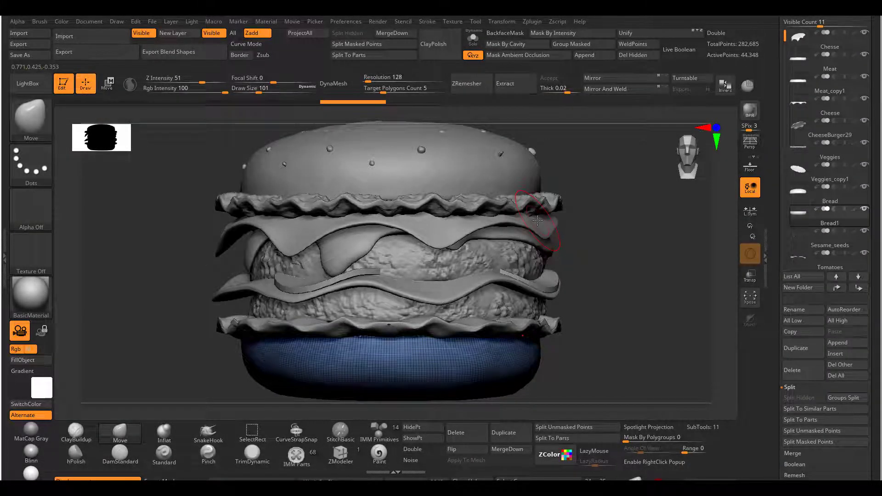
- Select the Bread top bun and unwrap its UVs with UV Master
{"action": "left_click", "coordinate": [480, 174], "text": "alt"}
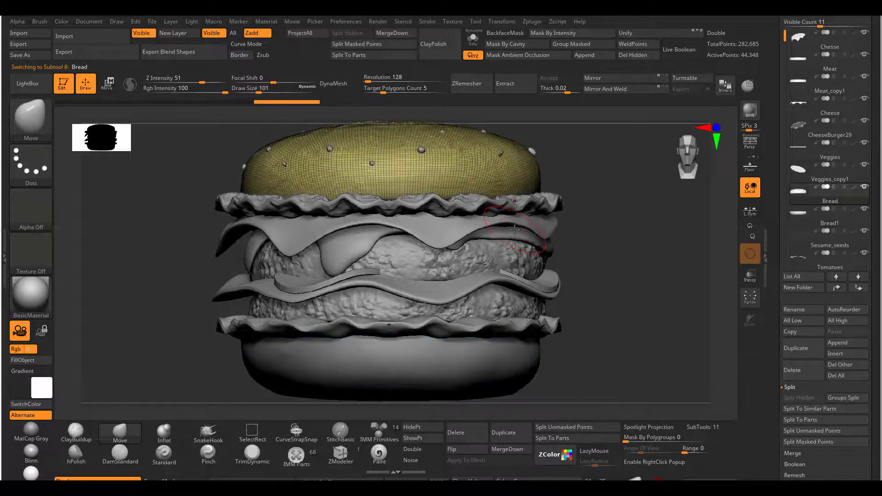
{"action": "left_click", "coordinate": [531, 21]}
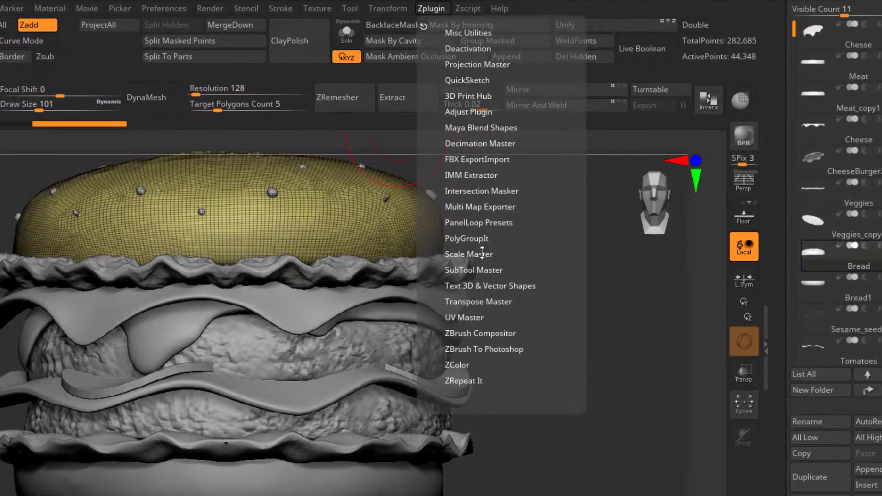
{"action": "left_click", "coordinate": [476, 317]}
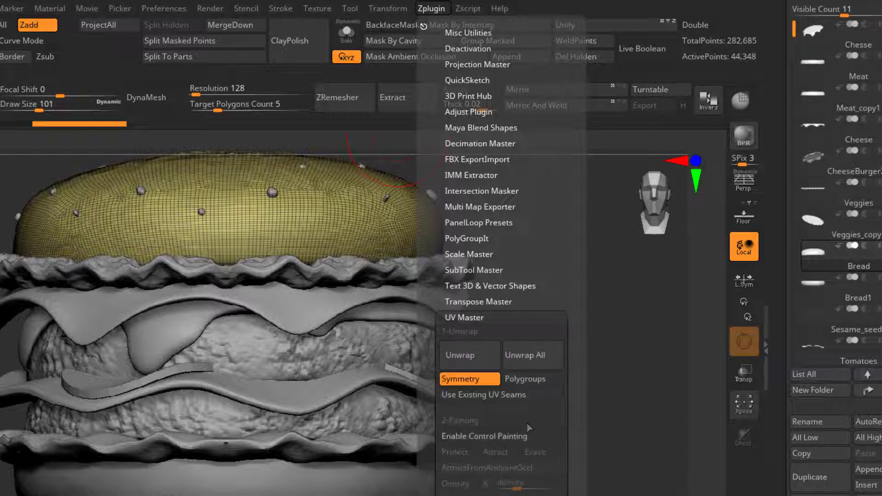
{"action": "left_click", "coordinate": [471, 366]}
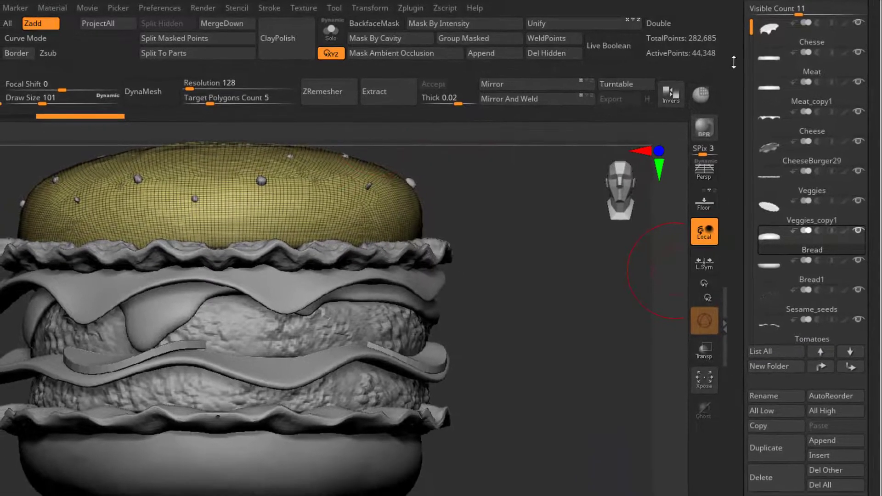
- Examine the top bun's UV layout by switching Morph UV on and back off
{"action": "left_click_drag", "start_coordinate": [738, 49], "coordinate": [738, 0]}
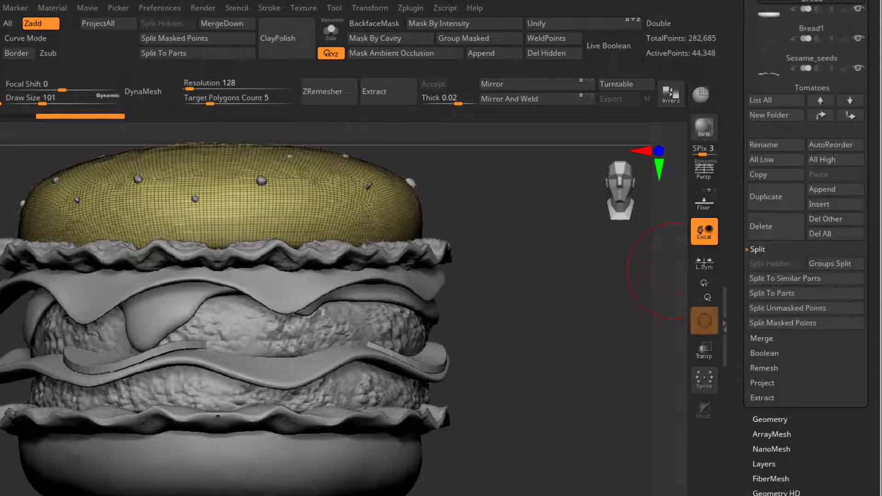
{"action": "left_click_drag", "start_coordinate": [824, 465], "coordinate": [822, 343]}
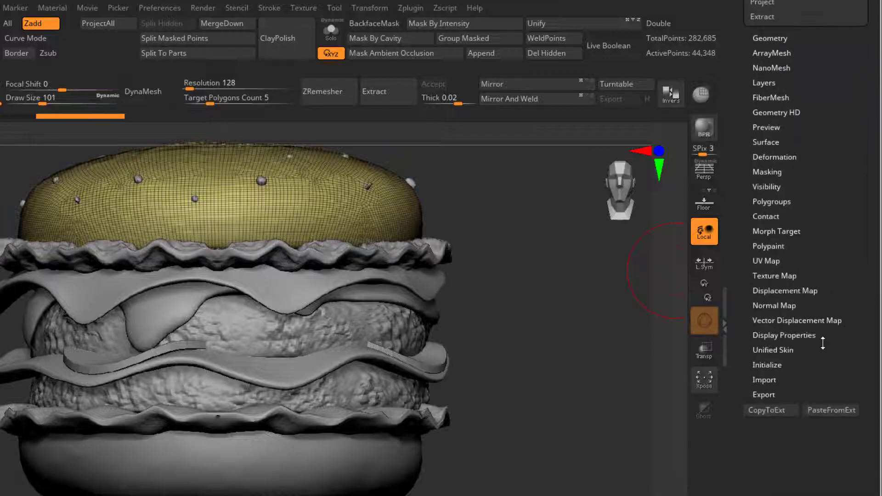
{"action": "left_click", "coordinate": [769, 260]}
{"action": "left_click_drag", "start_coordinate": [770, 265], "coordinate": [791, 464]}
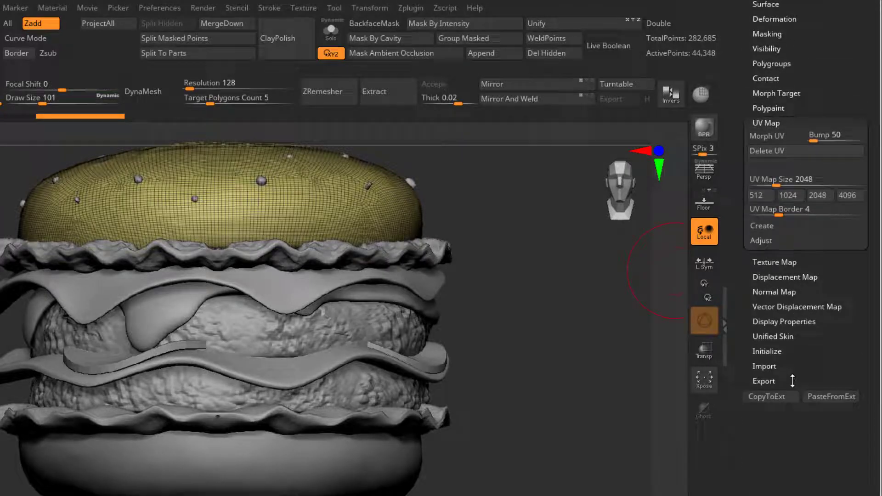
{"action": "left_click", "coordinate": [775, 136]}
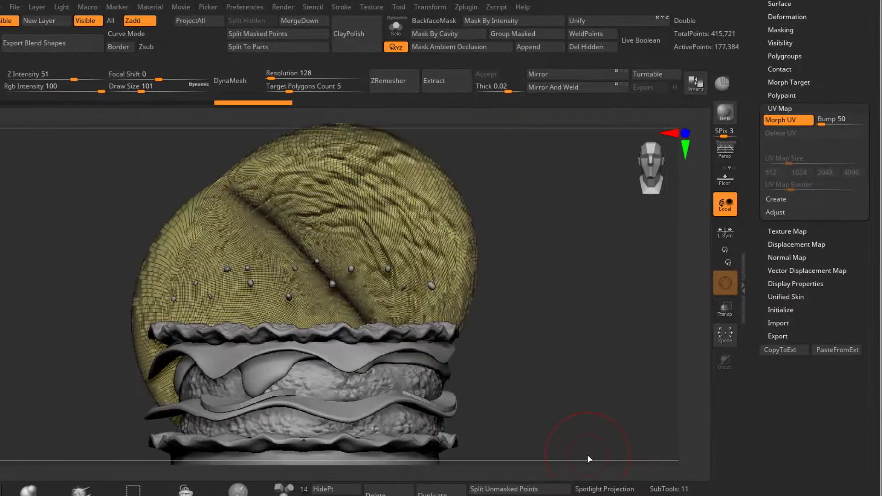
{"action": "left_click", "coordinate": [786, 118]}
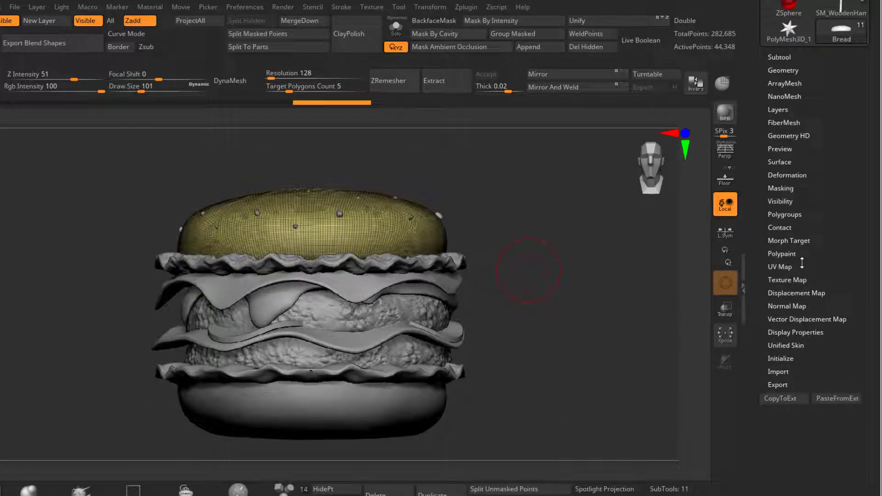
- Reopen the subtool list and make the Meat subtool active
{"action": "left_click", "coordinate": [774, 56]}
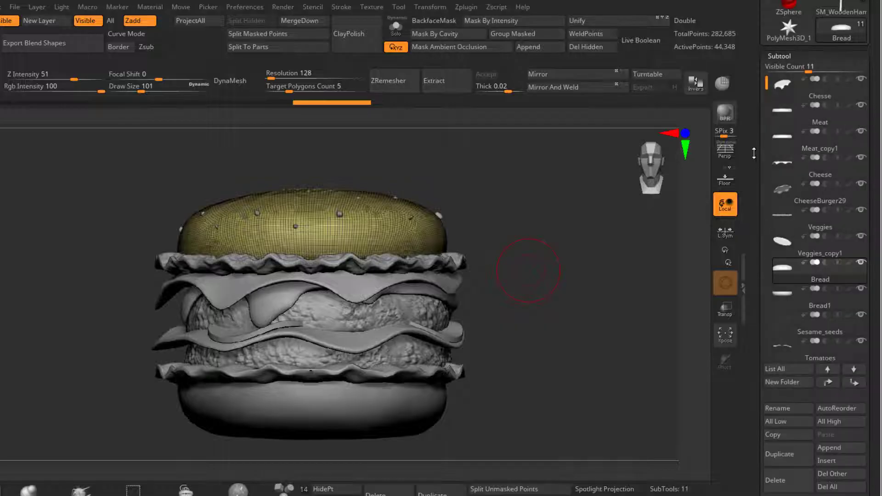
{"action": "left_click_drag", "start_coordinate": [753, 154], "coordinate": [756, 214]}
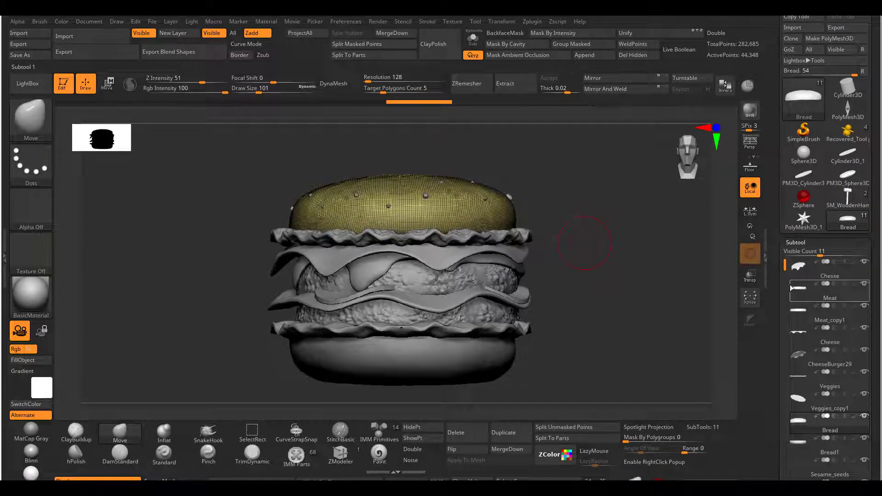
{"action": "mouse_move", "coordinate": [789, 285]}
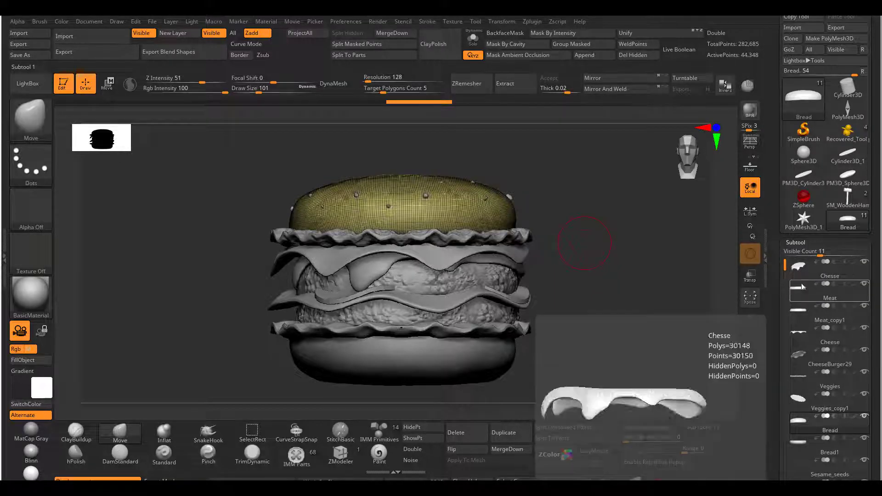
{"action": "left_click", "coordinate": [803, 295]}
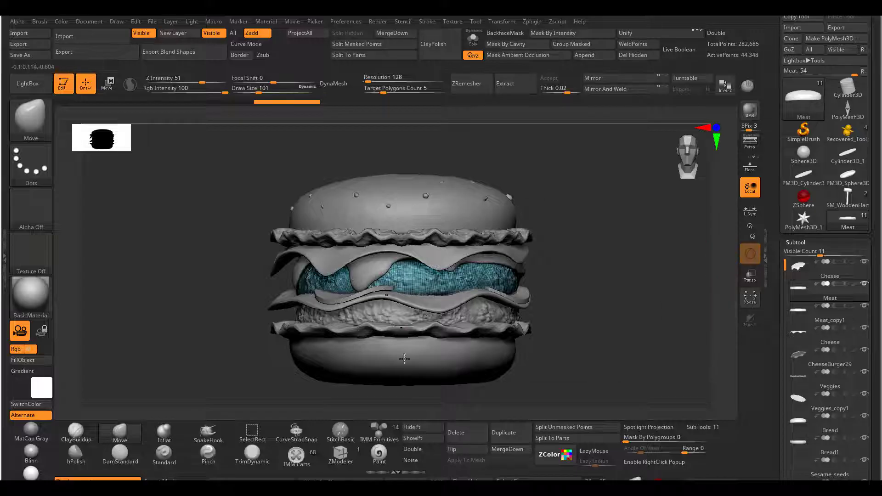
- Export the visible burger subtools as a binary FBX 2019 file with the FBX ExportImport plugin
{"action": "left_click", "coordinate": [532, 21]}
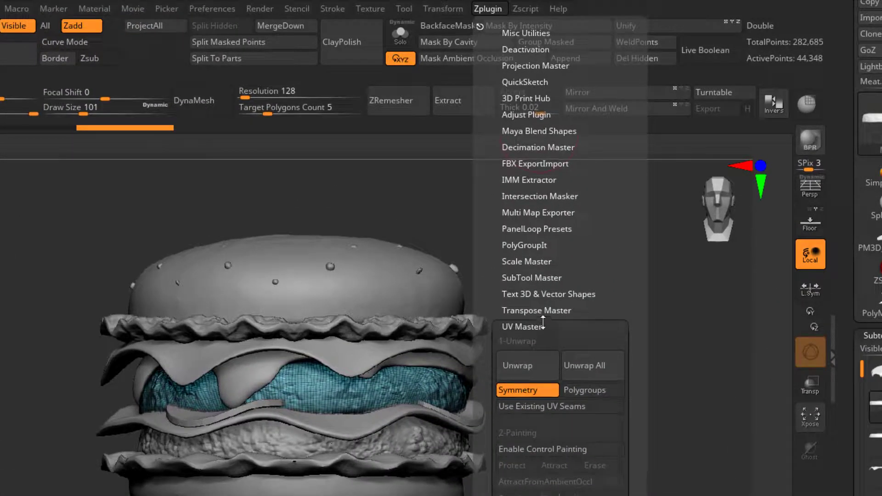
{"action": "left_click", "coordinate": [538, 306]}
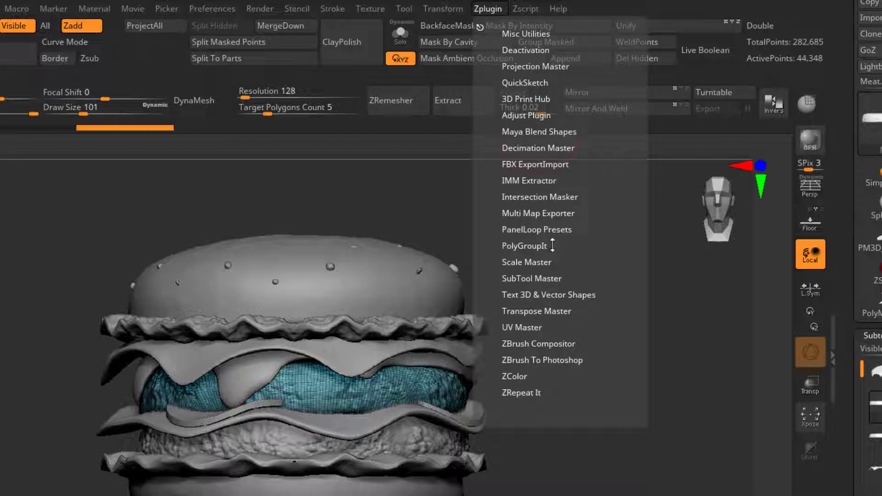
{"action": "left_click", "coordinate": [533, 164]}
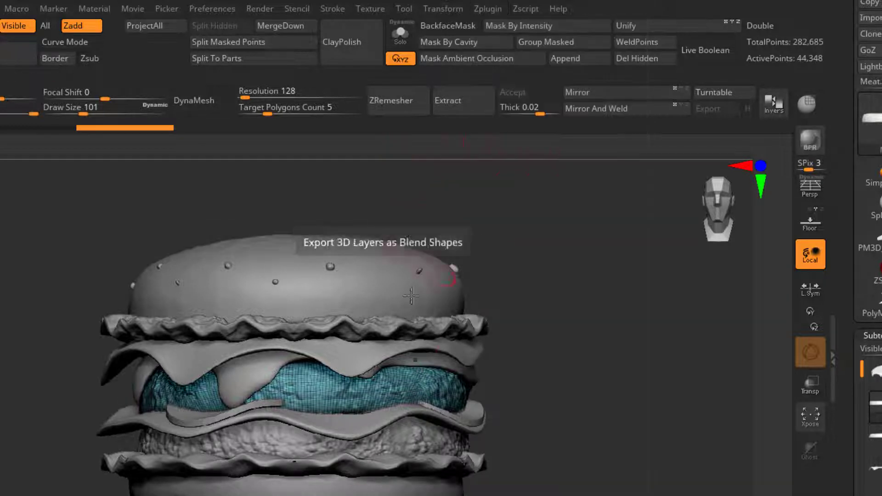
{"action": "left_click", "coordinate": [486, 10]}
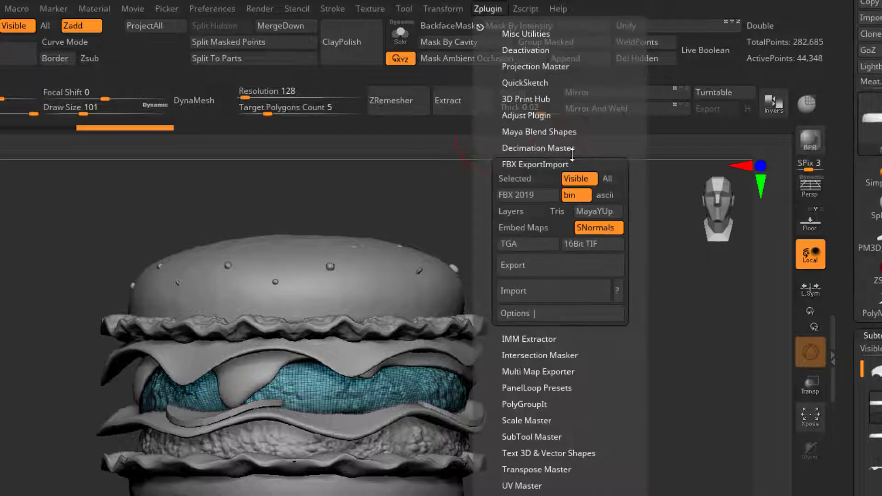
{"action": "left_click", "coordinate": [512, 269]}
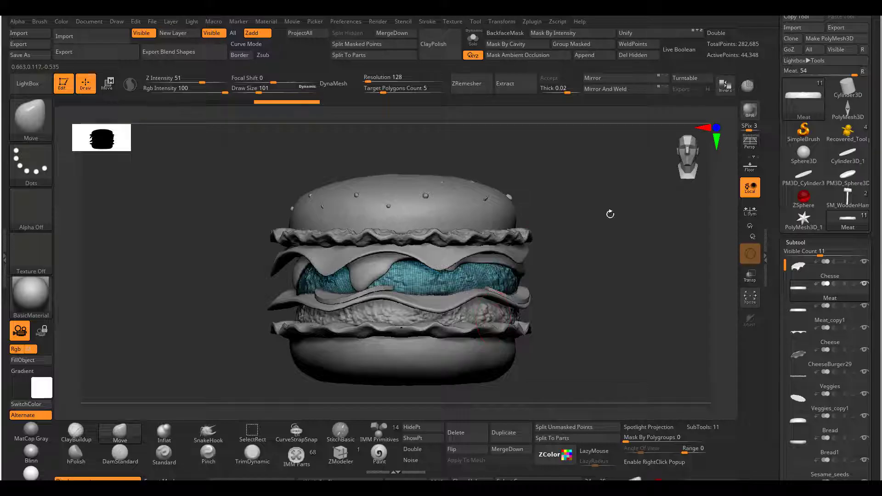
{"action": "left_click", "coordinate": [536, 23]}
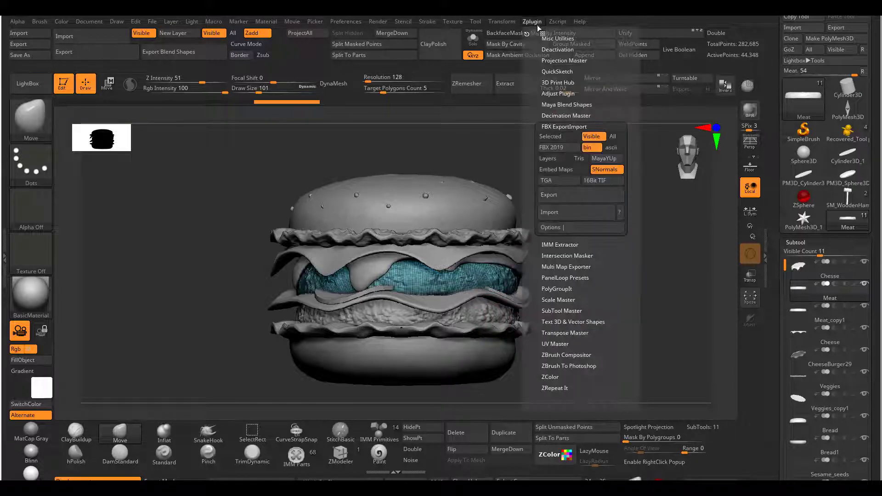
{"action": "left_click", "coordinate": [582, 195]}
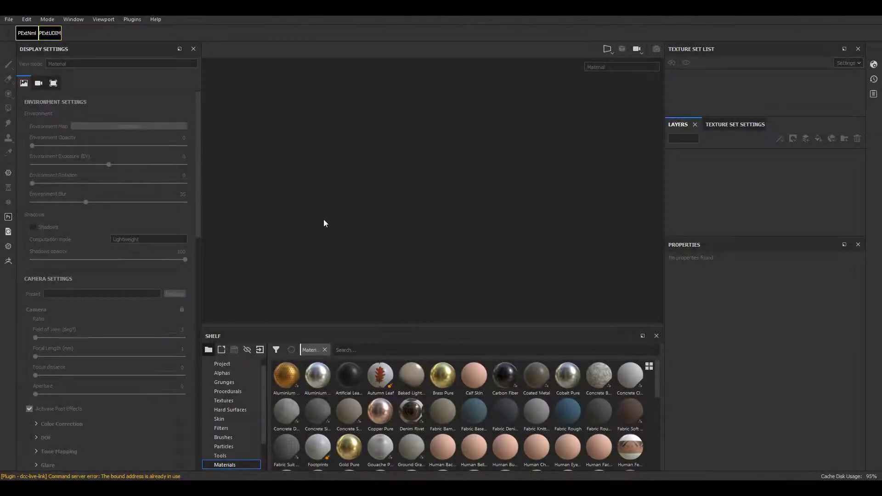
- Switch to Substance Painter and create a new project from CheeseBurger.fbx at 2048 document resolution
{"action": "left_click", "coordinate": [8, 20]}
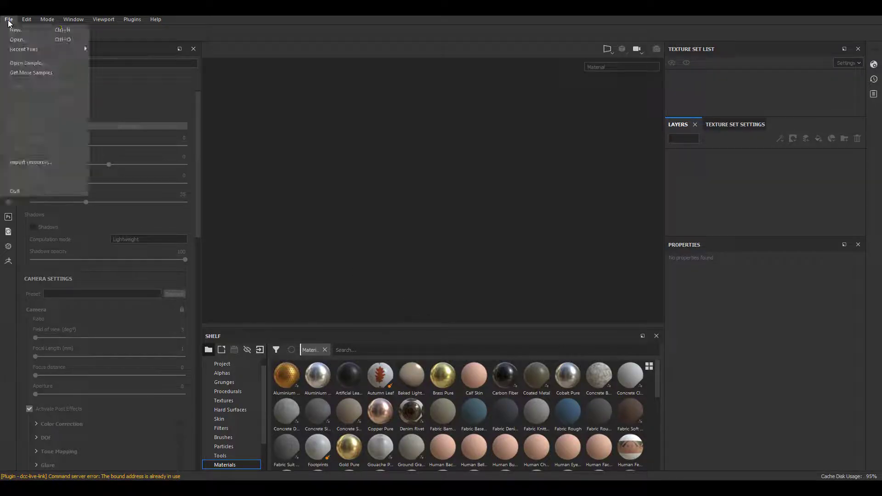
{"action": "left_click", "coordinate": [24, 31]}
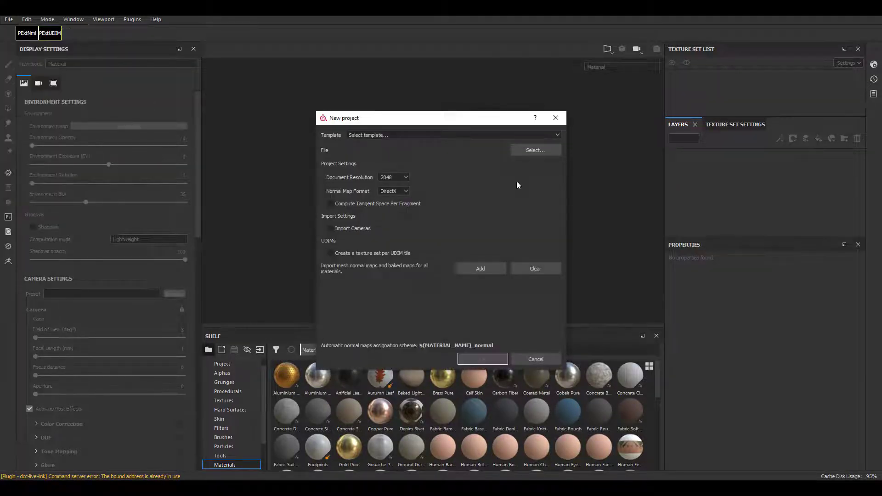
{"action": "left_click", "coordinate": [533, 149]}
{"action": "left_click", "coordinate": [384, 270]}
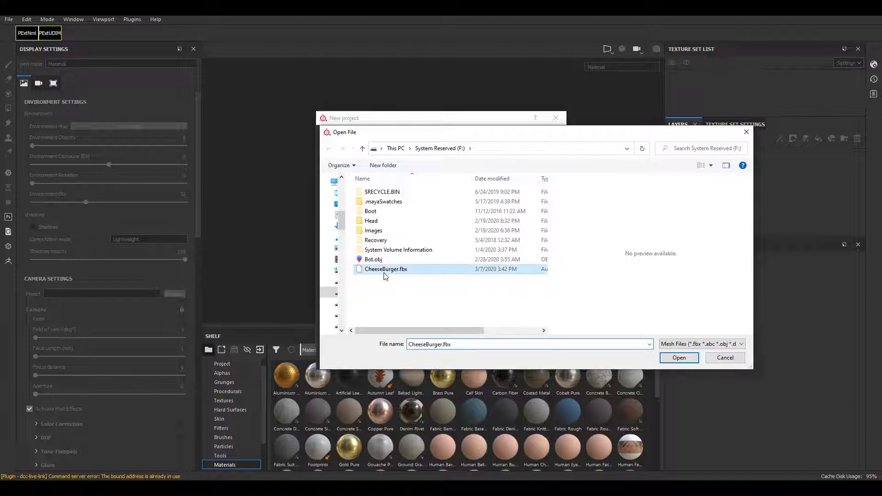
{"action": "left_click", "coordinate": [676, 358]}
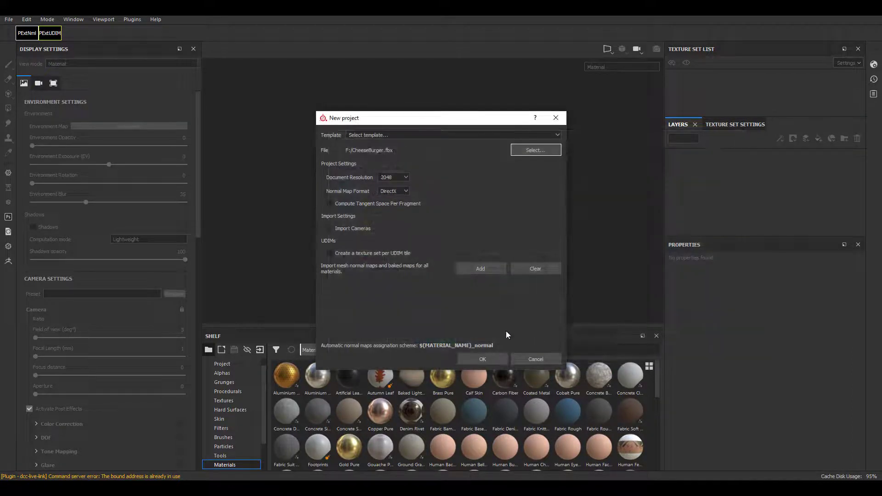
{"action": "left_click_drag", "start_coordinate": [443, 120], "coordinate": [461, 45]}
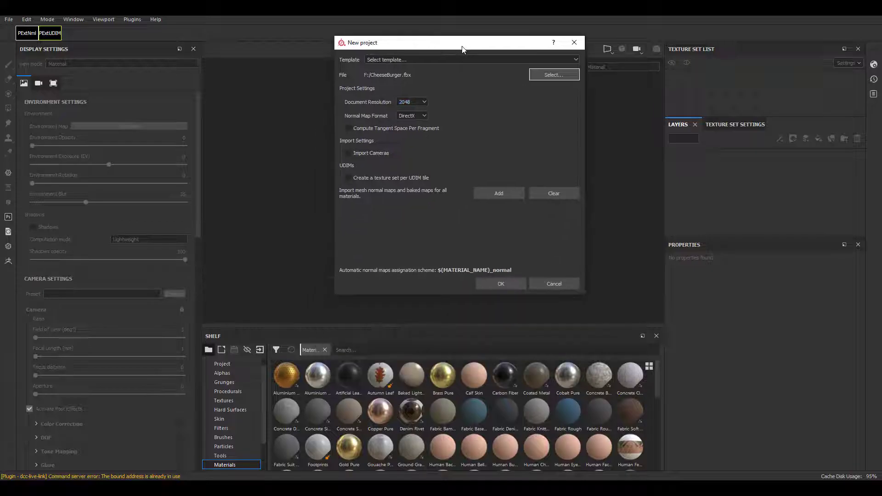
{"action": "left_click", "coordinate": [499, 285]}
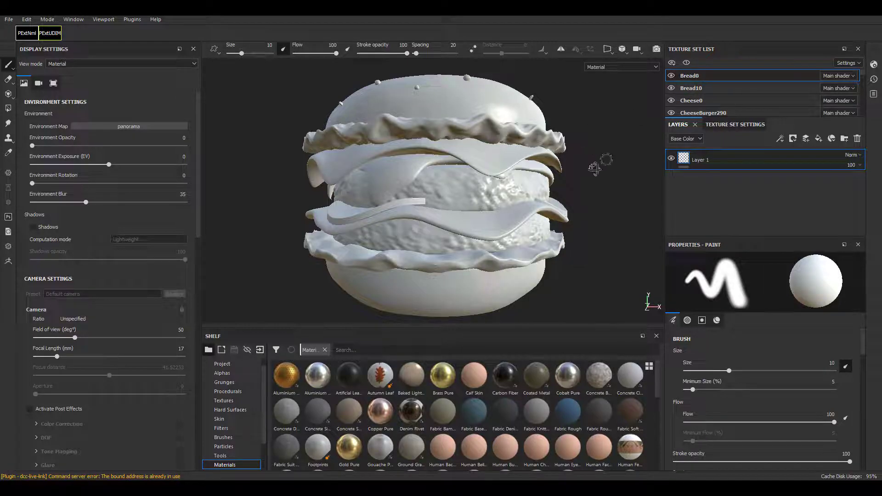
- Enlarge the texture set list and examine the imported burger model from several angles
{"action": "left_click_drag", "start_coordinate": [595, 168], "coordinate": [573, 216], "text": "alt"}
{"action": "middle_click_drag", "start_coordinate": [573, 215], "coordinate": [542, 278], "text": "alt"}
{"action": "scroll", "coordinate": [569, 186], "scroll_direction": "down", "scroll_amount": 2}
{"action": "middle_click_drag", "start_coordinate": [578, 155], "coordinate": [560, 138], "text": "alt"}
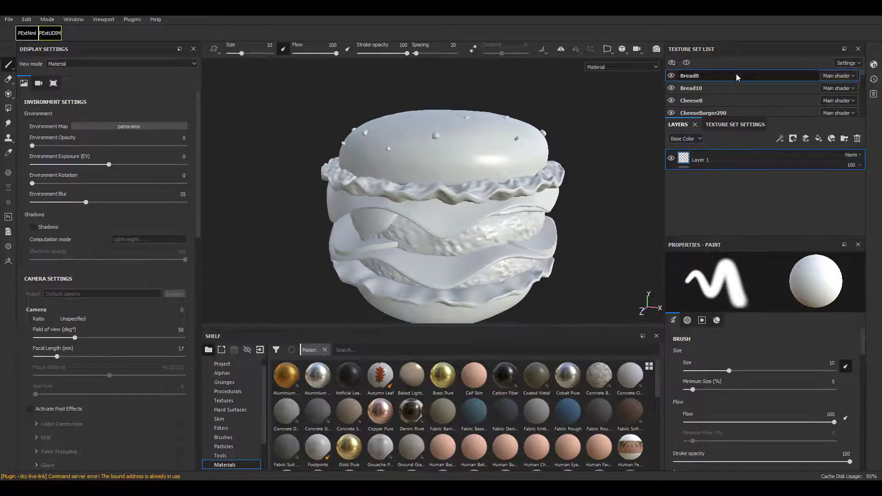
{"action": "left_click_drag", "start_coordinate": [745, 118], "coordinate": [745, 152]}
{"action": "left_click_drag", "start_coordinate": [579, 303], "coordinate": [540, 252], "text": "alt"}
{"action": "right_click_drag", "start_coordinate": [540, 252], "coordinate": [543, 283], "text": "alt"}
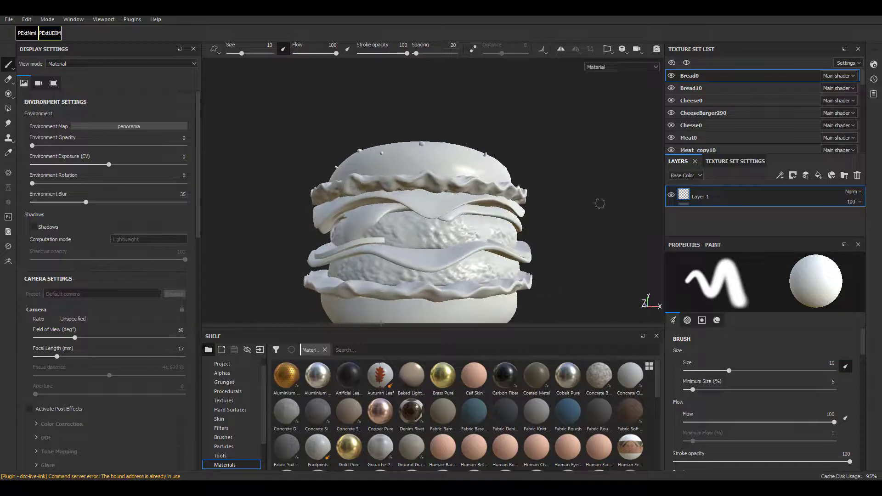
{"action": "left_click_drag", "start_coordinate": [494, 192], "coordinate": [596, 228], "text": "alt"}
- Set the brush base color to red and paint strokes over the top bun on the Bread0 texture set
{"action": "left_click_drag", "start_coordinate": [862, 349], "coordinate": [860, 437]}
{"action": "left_click", "coordinate": [821, 395]}
{"action": "left_click_drag", "start_coordinate": [820, 321], "coordinate": [828, 298]}
{"action": "left_click", "coordinate": [493, 184]}
{"action": "left_click", "coordinate": [494, 176]}
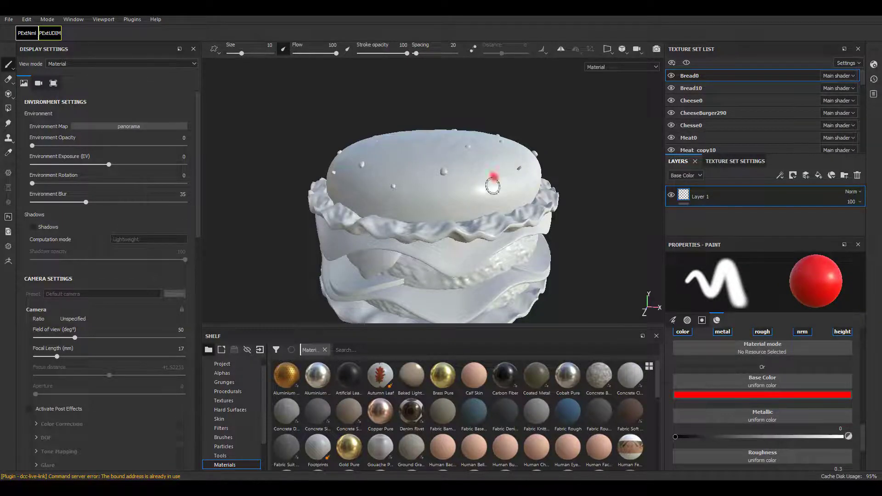
{"action": "mouse_move", "coordinate": [476, 188]}
{"action": "left_mouse_down"}
{"action": "mouse_move", "coordinate": [526, 171]}
{"action": "mouse_move", "coordinate": [509, 197]}
{"action": "mouse_move", "coordinate": [436, 188]}
{"action": "mouse_move", "coordinate": [514, 149]}
{"action": "left_mouse_up"}
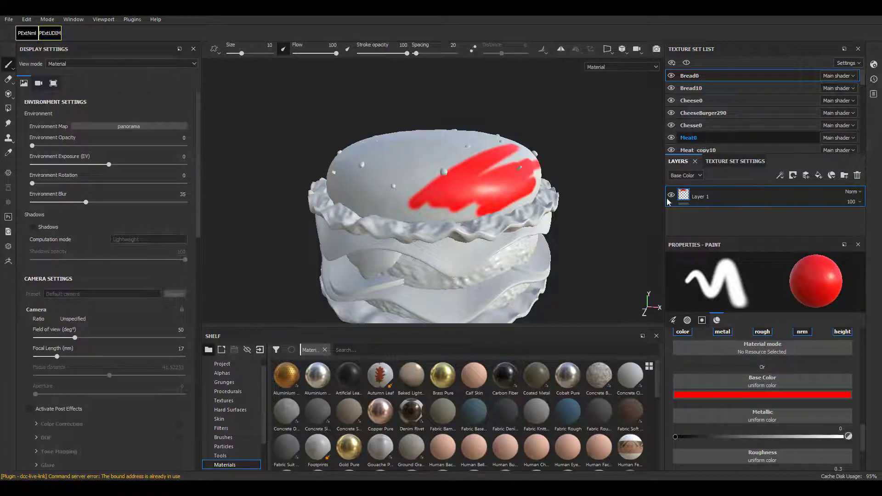
- Change the brush base color to green and paint over the upper patty on the Meat0 texture set
{"action": "left_click_drag", "start_coordinate": [804, 303], "coordinate": [813, 317]}
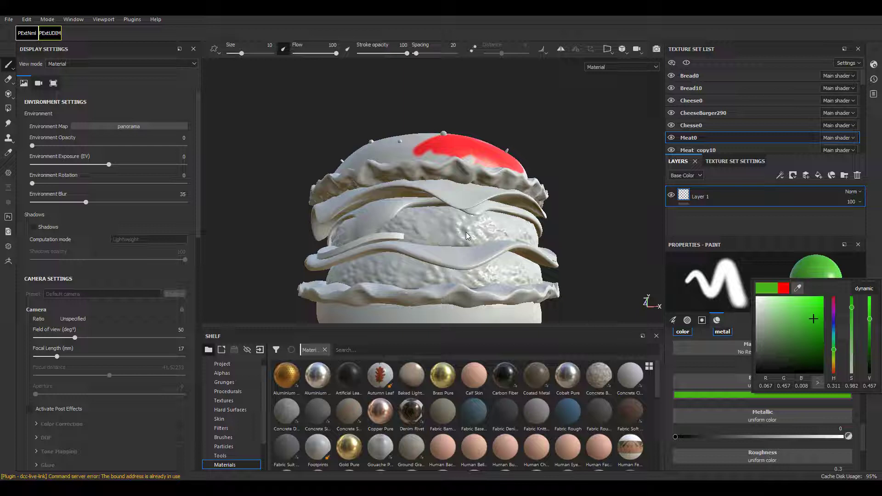
{"action": "mouse_move", "coordinate": [493, 215]}
{"action": "left_mouse_down"}
{"action": "mouse_move", "coordinate": [468, 240]}
{"action": "mouse_move", "coordinate": [514, 228]}
{"action": "mouse_move", "coordinate": [528, 241]}
{"action": "left_mouse_up"}
{"action": "mouse_move", "coordinate": [584, 271]}
{"action": "left_mouse_down", "text": "alt"}
{"action": "mouse_move", "coordinate": [537, 205]}
{"action": "mouse_move", "coordinate": [456, 145]}
{"action": "mouse_move", "coordinate": [478, 260]}
{"action": "mouse_move", "coordinate": [497, 266]}
{"action": "left_mouse_up", "text": "alt"}
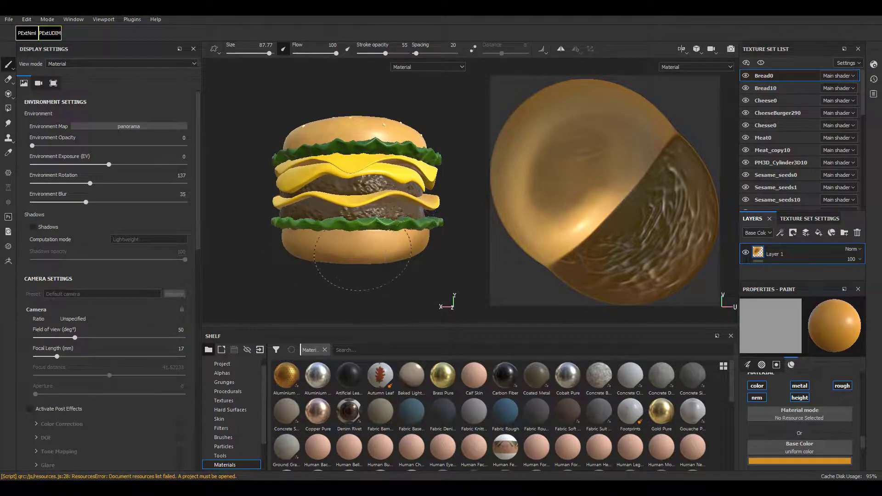
- Enable shadows on the textured burger, rotate the environment lighting to 302 and adjust the shadows opacity
{"action": "mouse_move", "coordinate": [431, 261]}
{"action": "left_mouse_down", "text": "alt"}
{"action": "mouse_move", "coordinate": [435, 231]}
{"action": "mouse_move", "coordinate": [427, 241]}
{"action": "mouse_move", "coordinate": [408, 237]}
{"action": "mouse_move", "coordinate": [410, 214]}
{"action": "mouse_move", "coordinate": [431, 236]}
{"action": "mouse_move", "coordinate": [397, 260]}
{"action": "left_mouse_up", "text": "alt"}
{"action": "middle_click_drag", "start_coordinate": [398, 261], "coordinate": [411, 243], "text": "alt"}
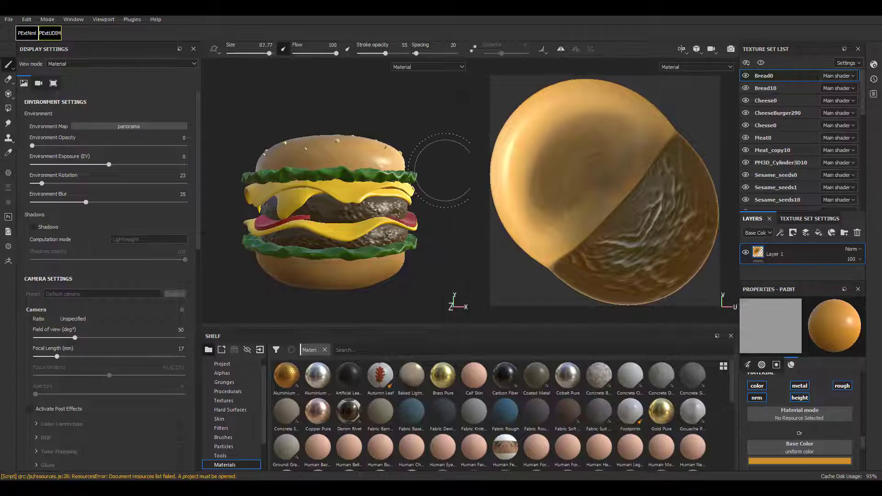
{"action": "mouse_move", "coordinate": [444, 170]}
{"action": "left_mouse_down", "text": "alt"}
{"action": "mouse_move", "coordinate": [431, 221]}
{"action": "mouse_move", "coordinate": [443, 185]}
{"action": "left_mouse_up", "text": "alt"}
{"action": "right_click_drag", "start_coordinate": [443, 185], "coordinate": [442, 214], "text": "alt"}
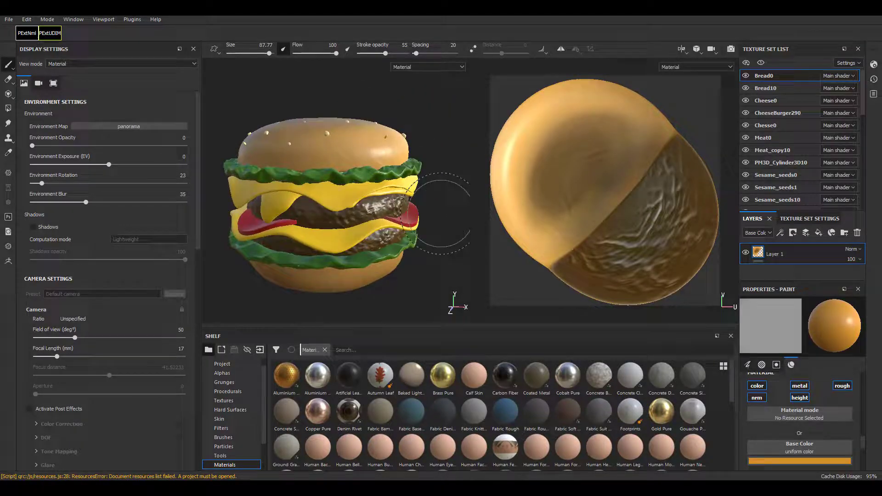
{"action": "left_click", "coordinate": [36, 226]}
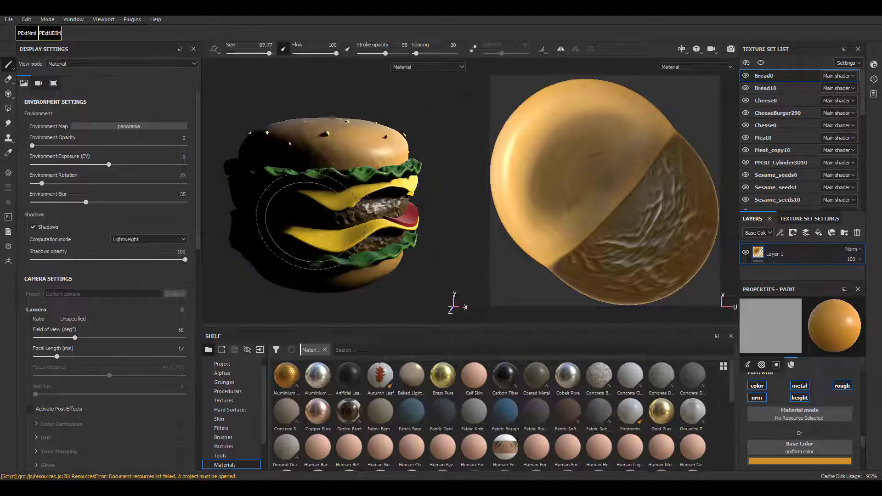
{"action": "mouse_move", "coordinate": [439, 107]}
{"action": "right_mouse_down", "text": "shift"}
{"action": "mouse_move", "coordinate": [419, 103]}
{"action": "mouse_move", "coordinate": [424, 109]}
{"action": "right_mouse_up", "text": "shift"}
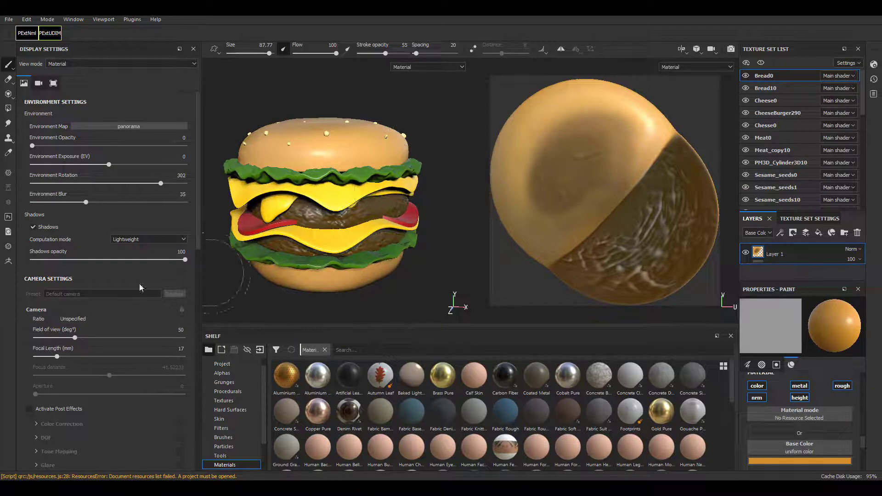
{"action": "mouse_move", "coordinate": [166, 260]}
{"action": "left_mouse_down"}
{"action": "mouse_move", "coordinate": [110, 260]}
{"action": "mouse_move", "coordinate": [169, 260]}
{"action": "left_mouse_up"}
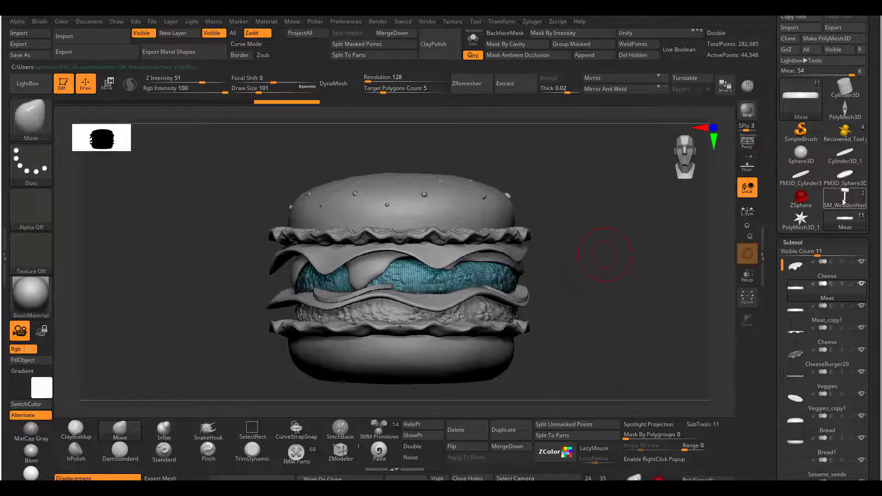
- Switch to ZBrush, load the SM_WoodenHammer tool and inspect the hammer's second subtool
{"action": "left_click", "coordinate": [843, 198]}
{"action": "left_click_drag", "start_coordinate": [490, 279], "coordinate": [573, 343]}
{"action": "left_click_drag", "start_coordinate": [522, 291], "coordinate": [639, 309]}
{"action": "left_click", "coordinate": [800, 298]}
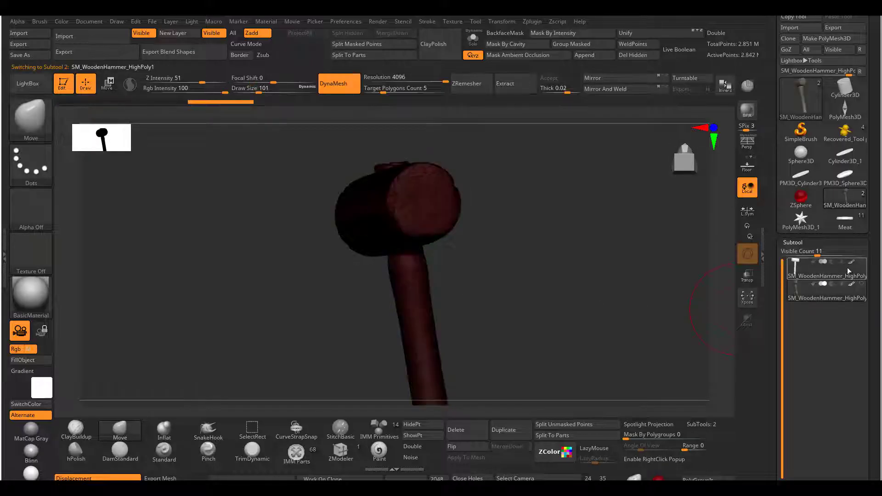
- Inspect the hammer's first subtool and export a copy of it with CopyToExt
{"action": "left_click_drag", "start_coordinate": [577, 317], "coordinate": [620, 313]}
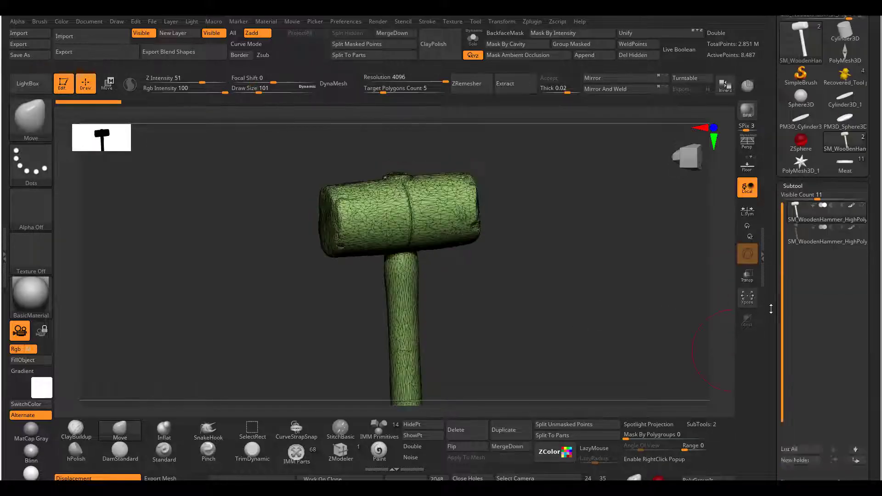
{"action": "left_click_drag", "start_coordinate": [777, 293], "coordinate": [777, 224]}
{"action": "left_click", "coordinate": [796, 225]}
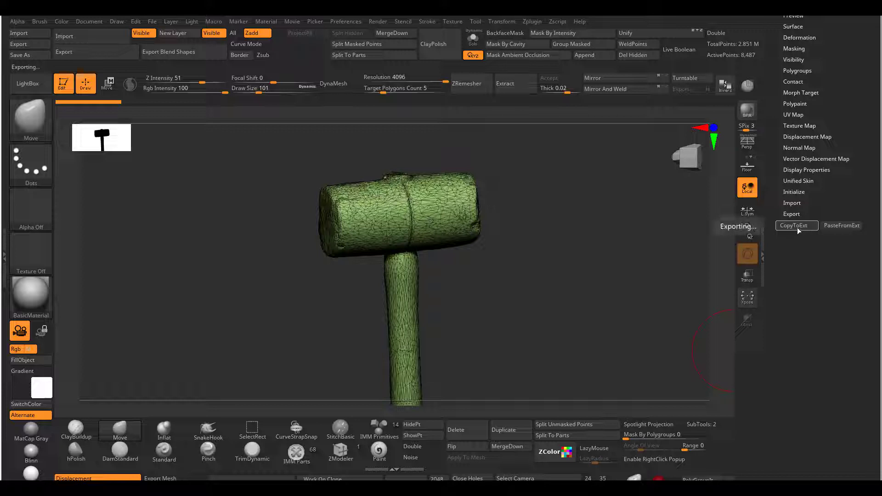
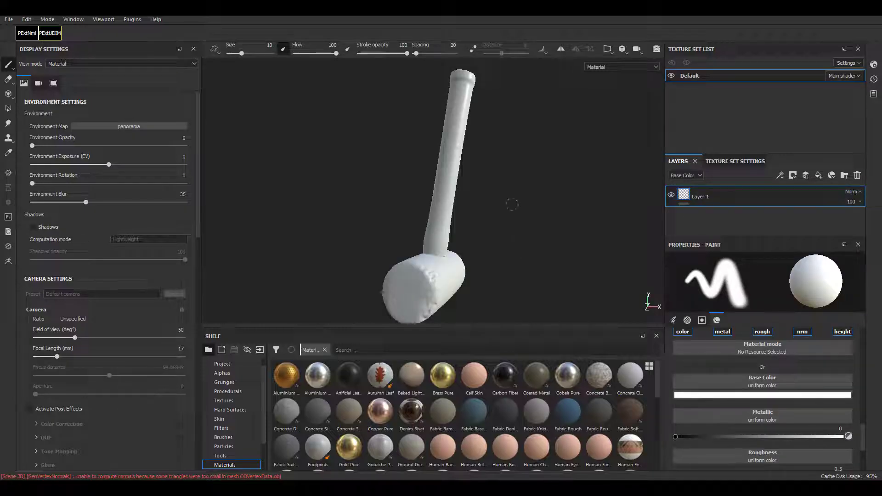
- Switch to Substance Painter and bake all the default mesh maps for the hammer's Default texture set
{"action": "left_click_drag", "start_coordinate": [508, 208], "coordinate": [447, 265], "text": "alt"}
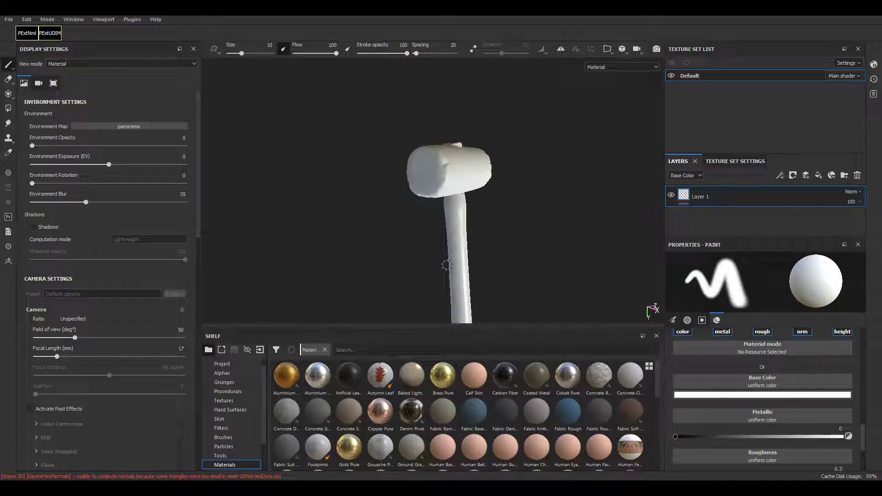
{"action": "mouse_move", "coordinate": [519, 214]}
{"action": "left_mouse_down", "text": "alt"}
{"action": "mouse_move", "coordinate": [464, 179]}
{"action": "mouse_move", "coordinate": [456, 186]}
{"action": "left_mouse_up", "text": "alt"}
{"action": "key", "text": "ctrl+z"}
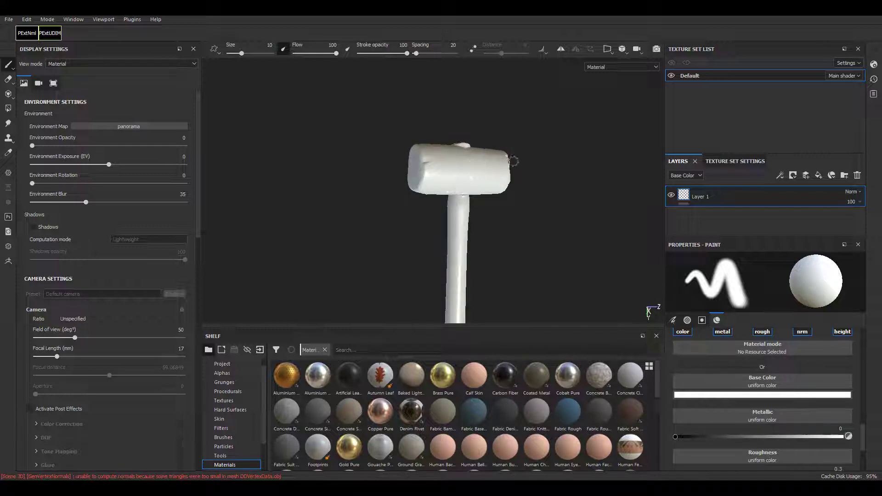
{"action": "left_click", "coordinate": [736, 166]}
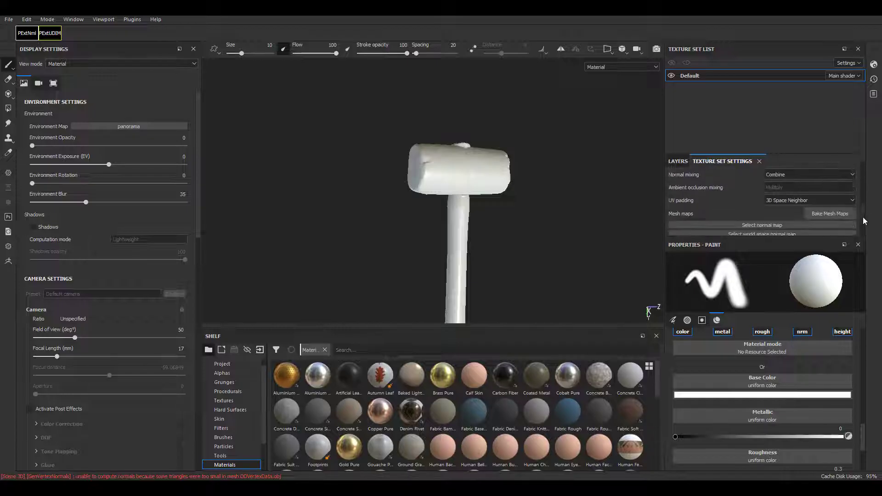
{"action": "scroll", "coordinate": [859, 217], "scroll_direction": "down", "scroll_amount": 2}
{"action": "left_click", "coordinate": [833, 201]}
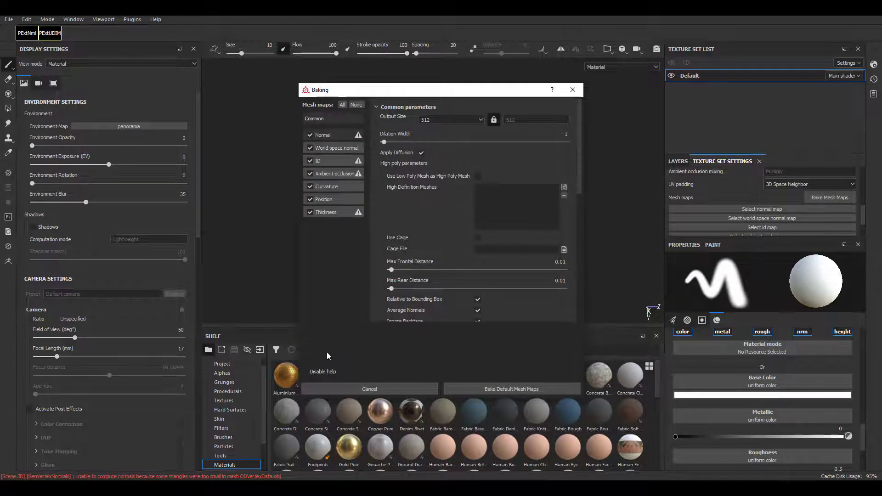
{"action": "left_click", "coordinate": [527, 388]}
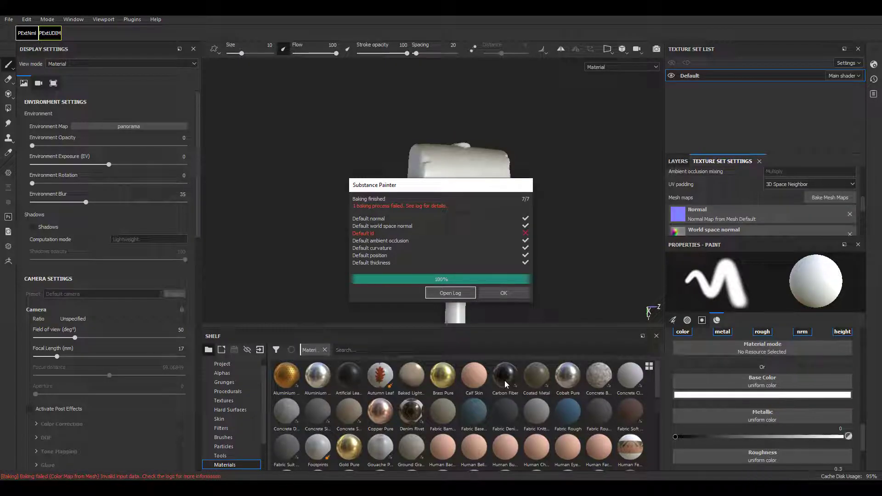
{"action": "left_click", "coordinate": [500, 292]}
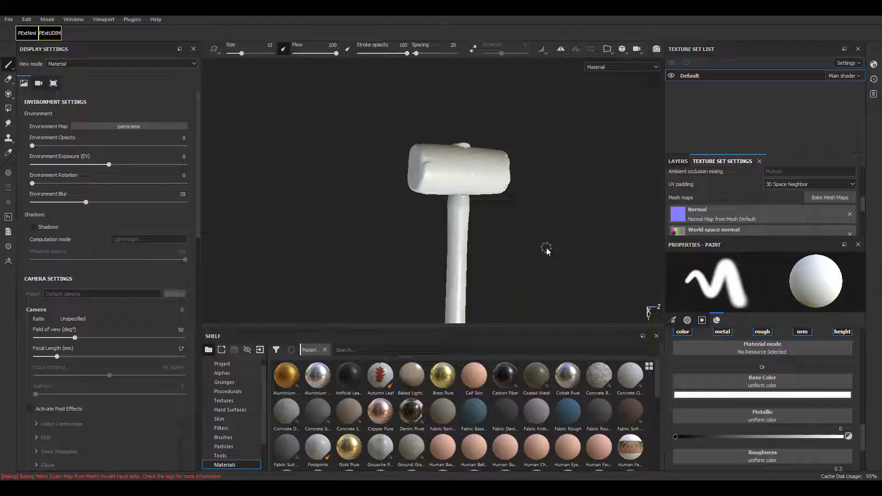
{"action": "left_click_drag", "start_coordinate": [524, 252], "coordinate": [469, 253], "text": "alt"}
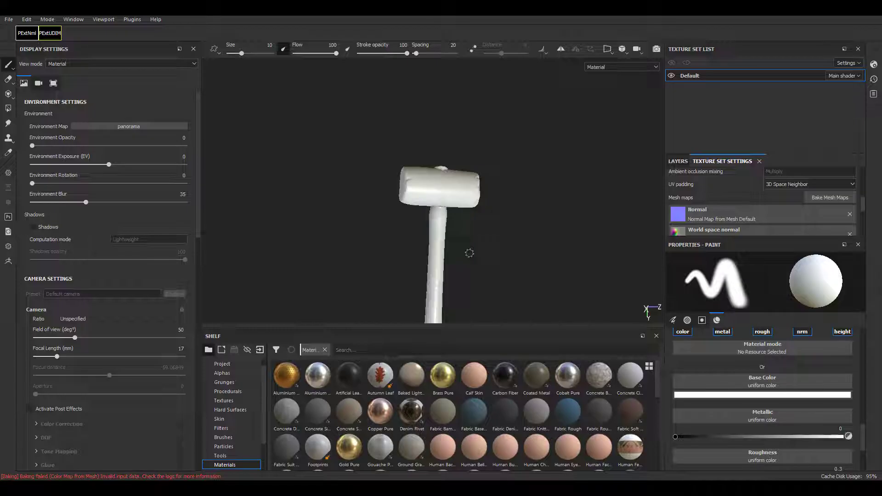
- Rotate the environment lighting to 119 and apply the Wood Rough material to the hammer as a fill layer
{"action": "left_click_drag", "start_coordinate": [502, 256], "coordinate": [589, 271], "text": "alt"}
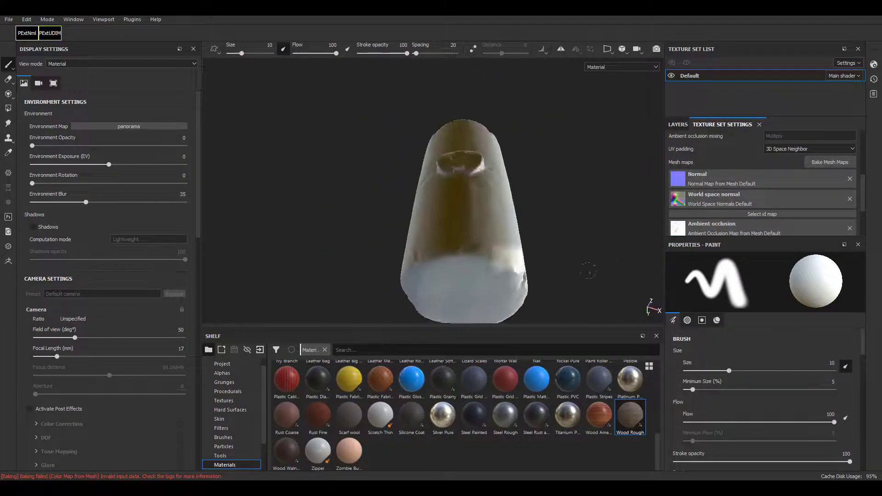
{"action": "right_click_drag", "start_coordinate": [588, 270], "coordinate": [610, 266], "text": "shift"}
{"action": "left_click_drag", "start_coordinate": [611, 267], "coordinate": [533, 202], "text": "alt"}
{"action": "left_click_drag", "start_coordinate": [629, 416], "coordinate": [263, 427]}
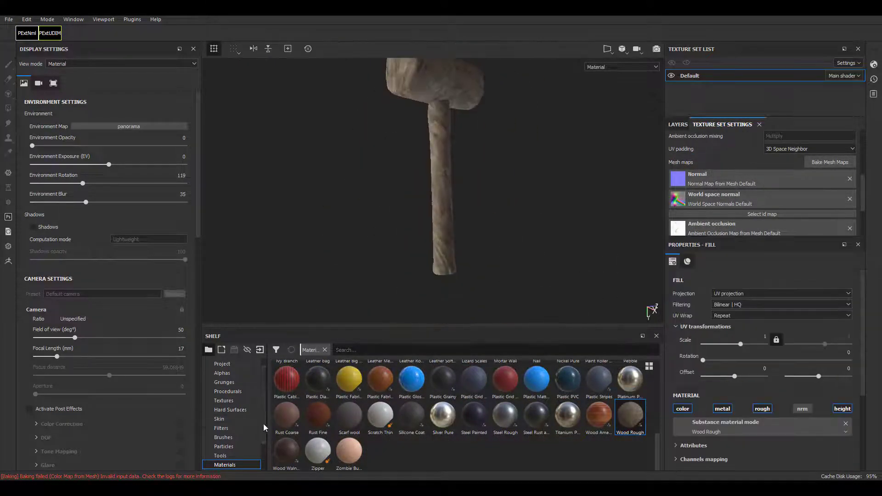
- Apply the Cavity Rust smart mask to the hammer's Wood Rough layer
{"action": "scroll", "coordinate": [263, 427], "scroll_direction": "down", "scroll_amount": 3}
{"action": "left_click", "coordinate": [228, 446]}
{"action": "mouse_move", "coordinate": [287, 376]}
{"action": "left_mouse_down"}
{"action": "mouse_move", "coordinate": [510, 177]}
{"action": "mouse_move", "coordinate": [514, 188]}
{"action": "left_mouse_up"}
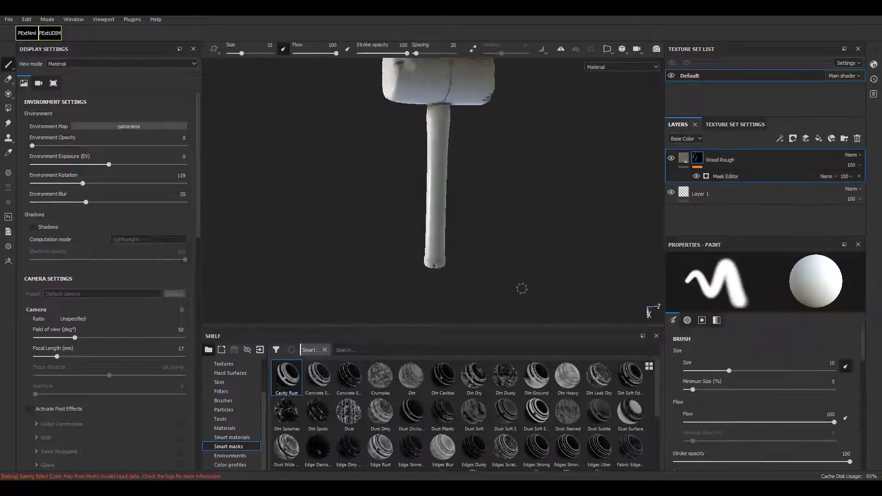
- Set the Global Balance of the Wood Rough layer's Mask Editor generator to 0.91
{"action": "left_click_drag", "start_coordinate": [521, 288], "coordinate": [546, 263], "text": "alt"}
{"action": "left_click", "coordinate": [726, 176]}
{"action": "left_click", "coordinate": [697, 158]}
{"action": "left_click_drag", "start_coordinate": [729, 370], "coordinate": [738, 370]}
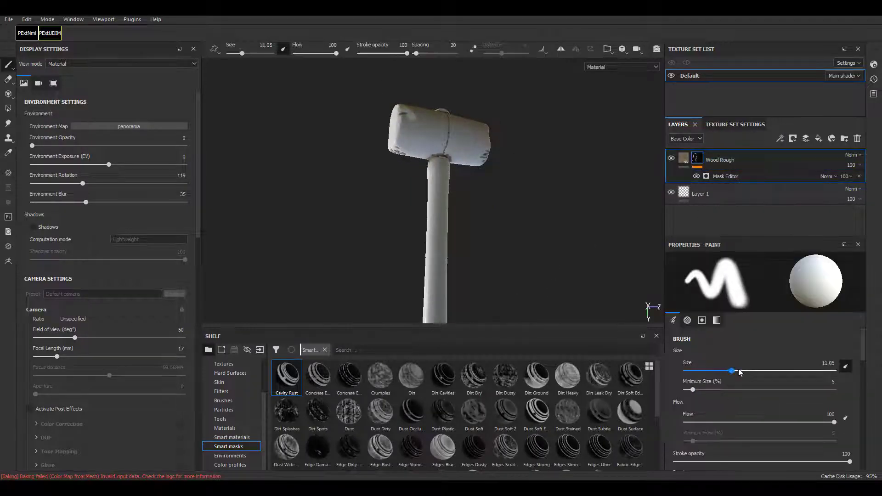
{"action": "left_click", "coordinate": [725, 176]}
{"action": "left_click_drag", "start_coordinate": [791, 354], "coordinate": [838, 355]}
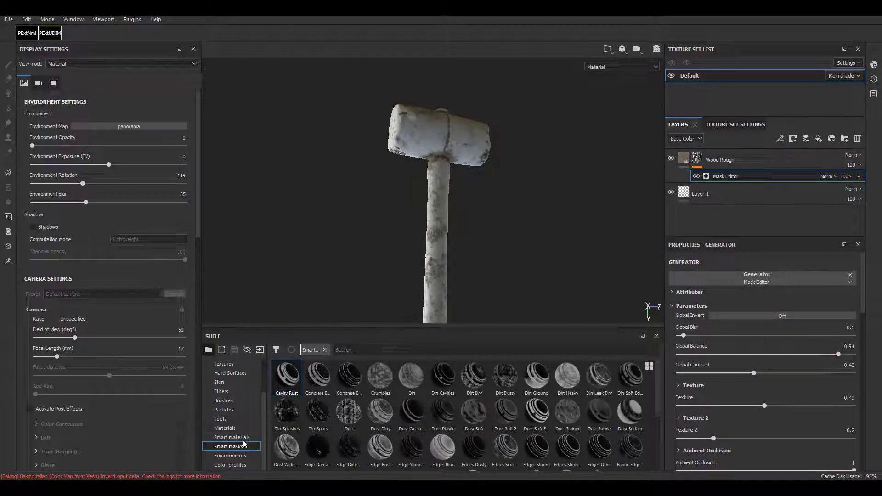
- Add the Wood Walnut smart material beneath the Wood Rough layer as the hammer's base
{"action": "left_click", "coordinate": [230, 428]}
{"action": "left_click", "coordinate": [231, 437]}
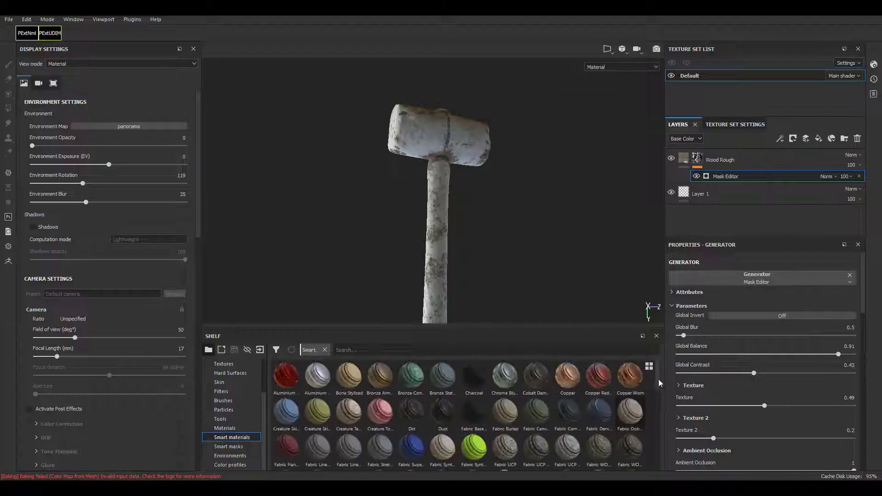
{"action": "scroll", "coordinate": [657, 379], "scroll_direction": "down", "scroll_amount": 10}
{"action": "left_click_drag", "start_coordinate": [599, 429], "coordinate": [748, 194]}
{"action": "left_click", "coordinate": [317, 461]}
{"action": "key", "text": "ctrl+z"}
{"action": "left_click_drag", "start_coordinate": [318, 453], "coordinate": [784, 193]}
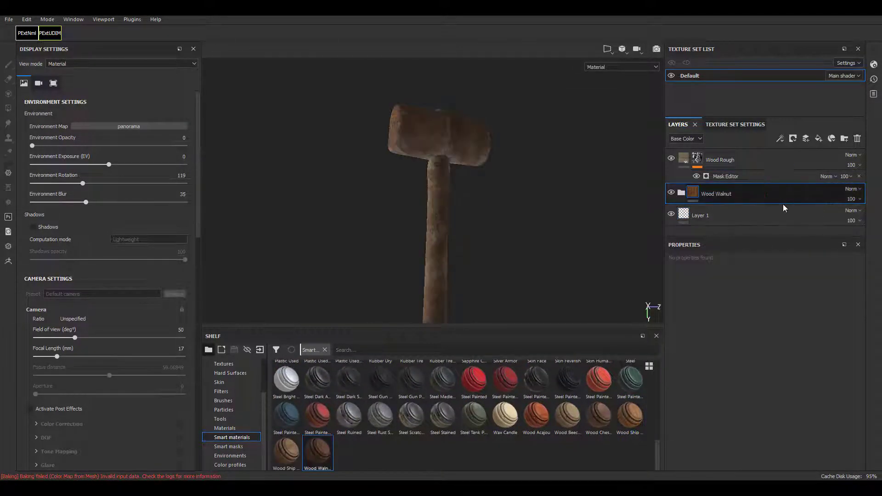
- Change the Wood Rough material's color to dark brown and check the result around the hammer
{"action": "left_click", "coordinate": [696, 158]}
{"action": "left_click_drag", "start_coordinate": [512, 209], "coordinate": [477, 221], "text": "alt"}
{"action": "left_click", "coordinate": [684, 158]}
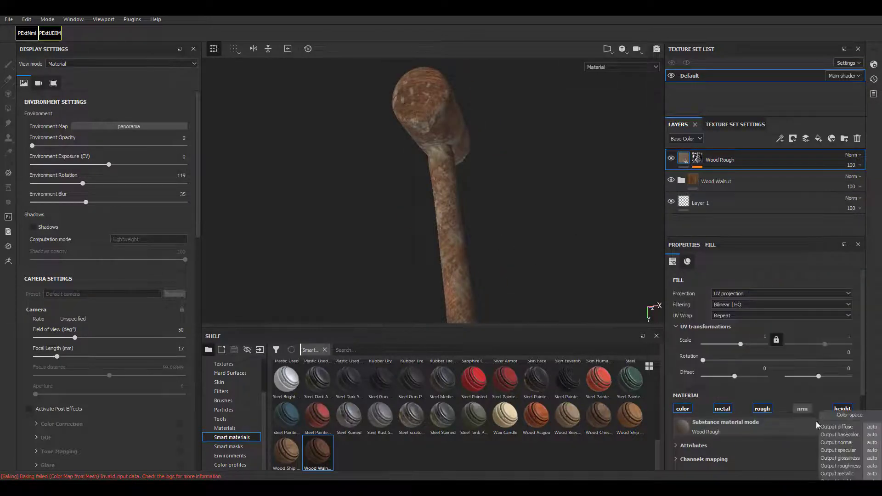
{"action": "scroll", "coordinate": [816, 420], "scroll_direction": "down", "scroll_amount": 3}
{"action": "left_click", "coordinate": [775, 378]}
{"action": "left_click", "coordinate": [534, 256]}
{"action": "left_click_drag", "start_coordinate": [604, 260], "coordinate": [523, 259], "text": "alt"}
{"action": "left_click", "coordinate": [775, 374]}
{"action": "left_click_drag", "start_coordinate": [789, 448], "coordinate": [795, 453]}
{"action": "left_click", "coordinate": [515, 169]}
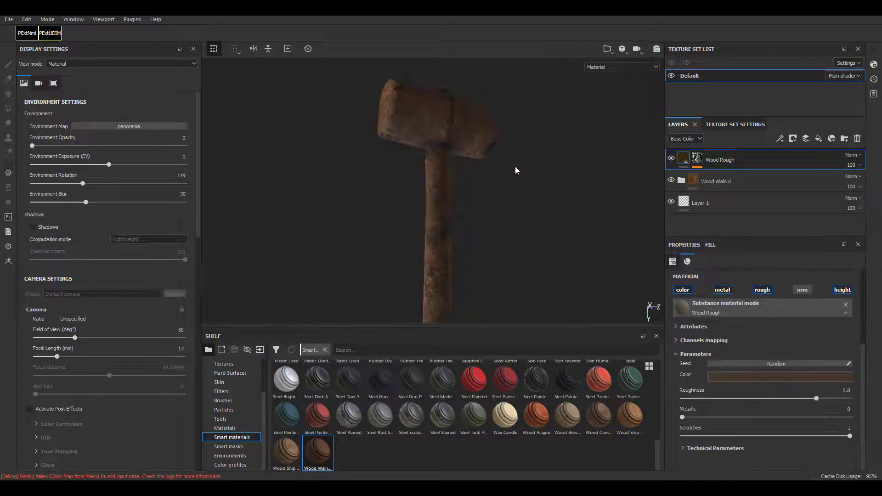
{"action": "left_click_drag", "start_coordinate": [516, 170], "coordinate": [474, 261], "text": "alt"}
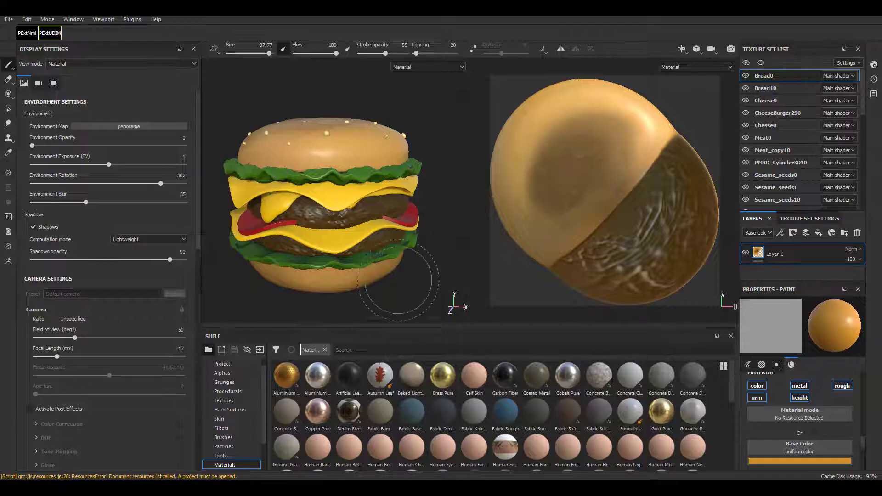
- View the textured burger from another side and rotate its environment lighting to 257
{"action": "left_click_drag", "start_coordinate": [398, 289], "coordinate": [455, 291], "text": "alt"}
{"action": "mouse_move", "coordinate": [455, 291]}
{"action": "right_mouse_down", "text": "alt"}
{"action": "mouse_move", "coordinate": [433, 286]}
{"action": "mouse_move", "coordinate": [425, 272]}
{"action": "right_mouse_up", "text": "alt"}
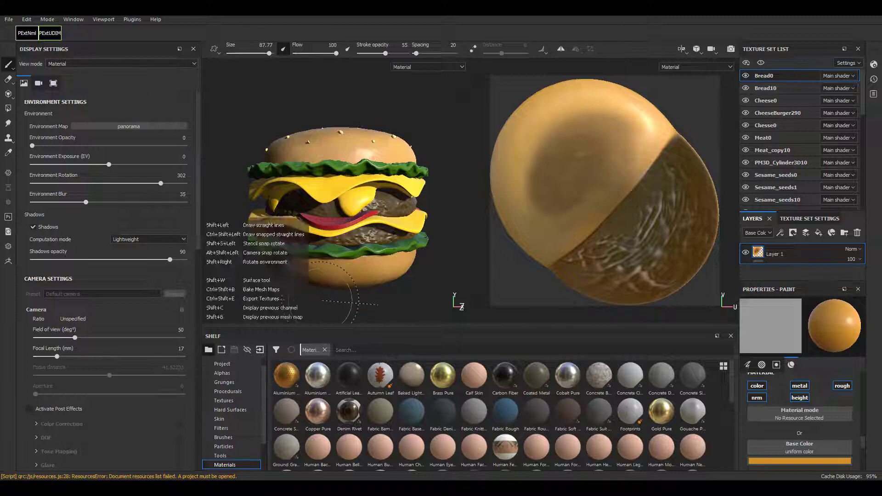
{"action": "mouse_move", "coordinate": [316, 304]}
{"action": "right_mouse_down", "text": "shift"}
{"action": "mouse_move", "coordinate": [357, 305]}
{"action": "mouse_move", "coordinate": [291, 295]}
{"action": "mouse_move", "coordinate": [311, 303]}
{"action": "mouse_move", "coordinate": [299, 300]}
{"action": "right_mouse_up", "text": "shift"}
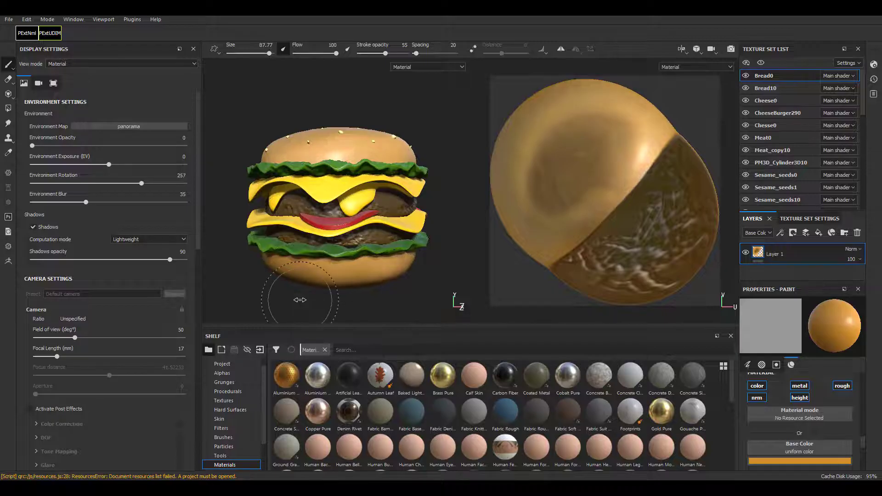